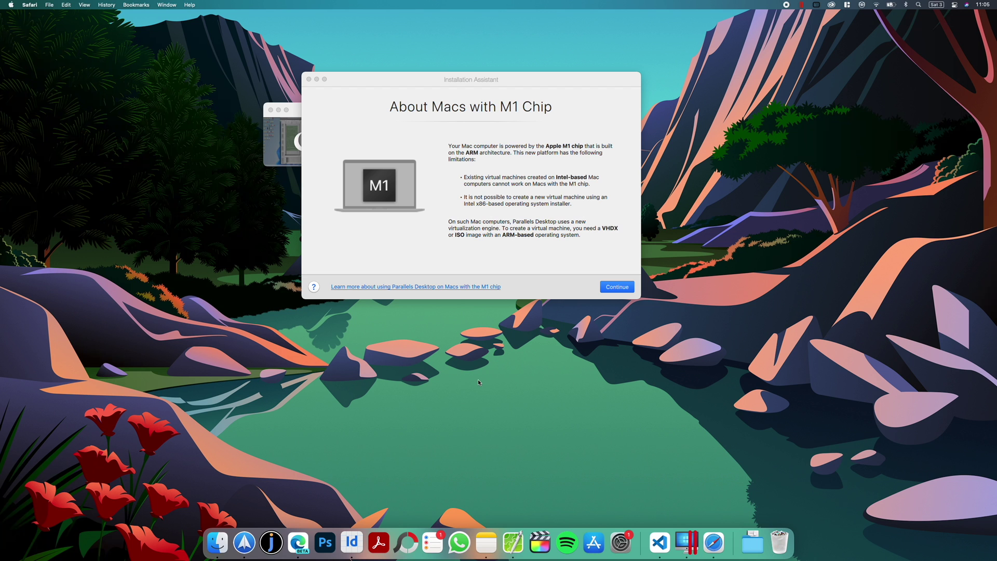
- Open Safari and load the Windows Insider Program website
click(713, 543)
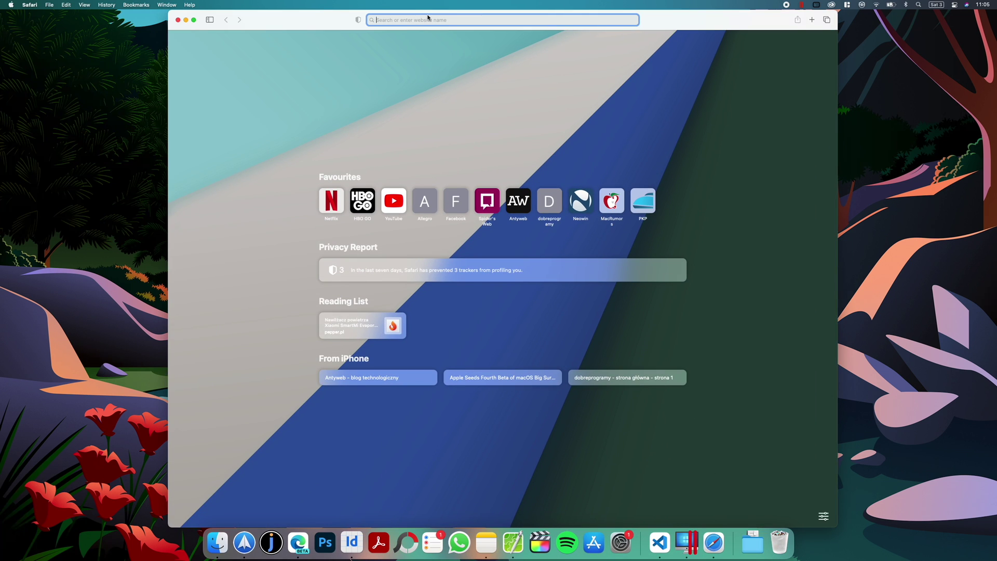
text(windows insid)
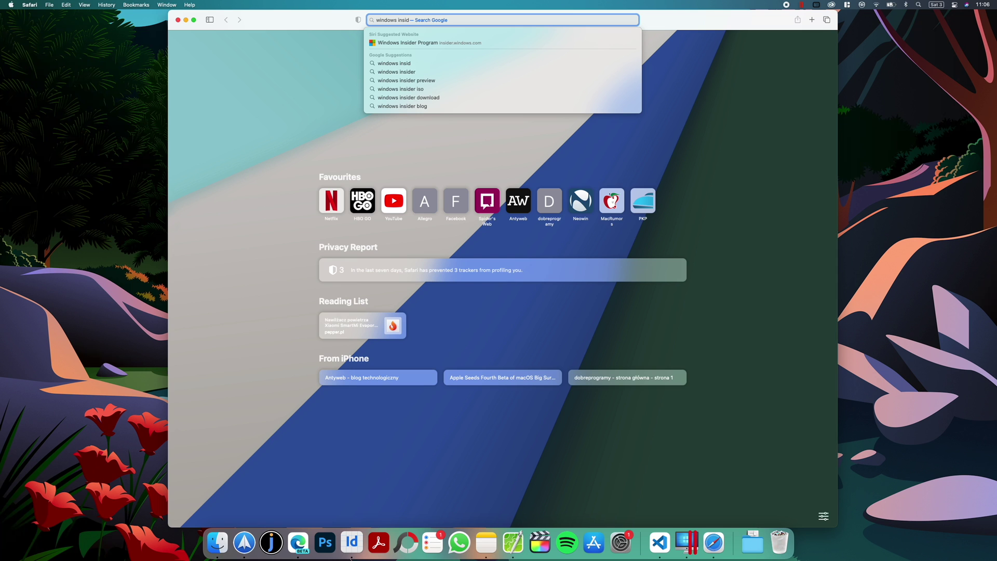
key(Down)
key(Return)
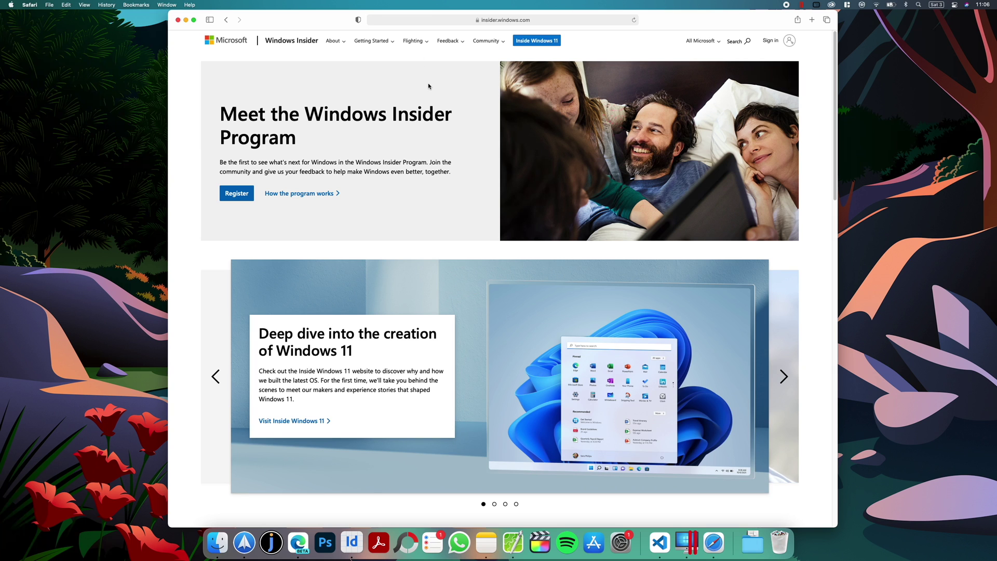
- Register for the Insider Program, sign in with the Microsoft account, and accept cookies
click(236, 197)
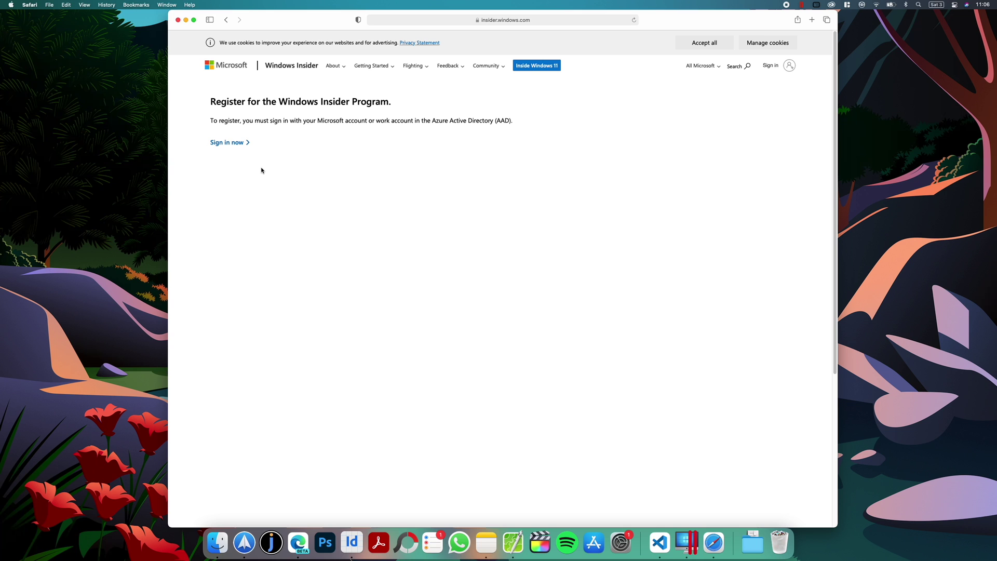
click(769, 66)
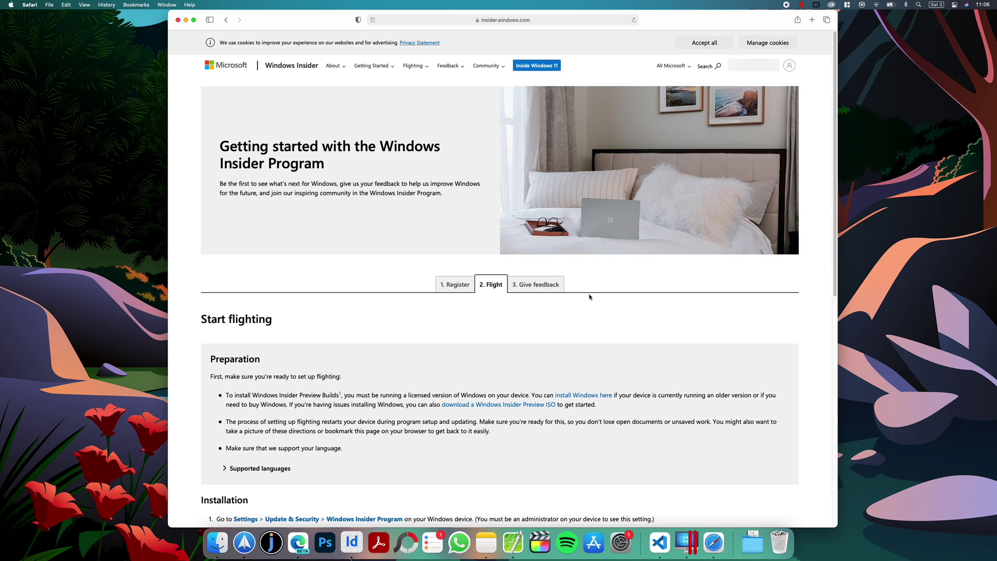
click(704, 43)
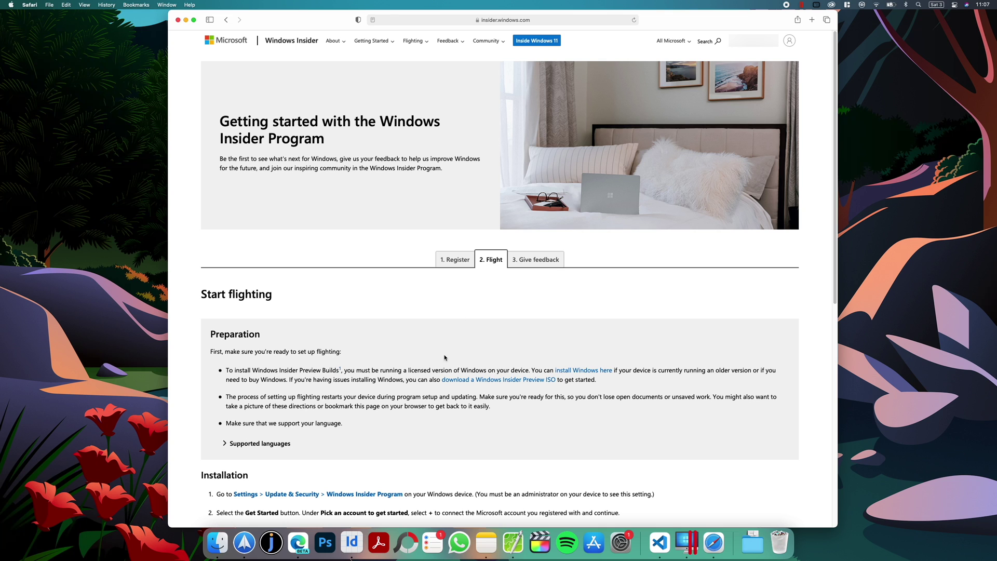
- Open the Insider Preview ISO download page, sign in, and show the Windows 10 on ARM Insider Preview download
click(469, 383)
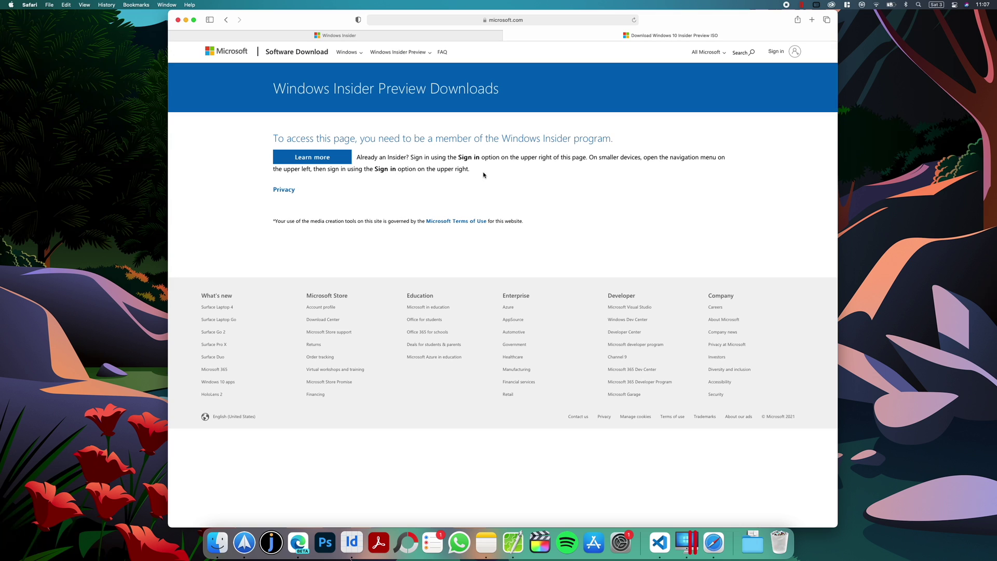
click(780, 53)
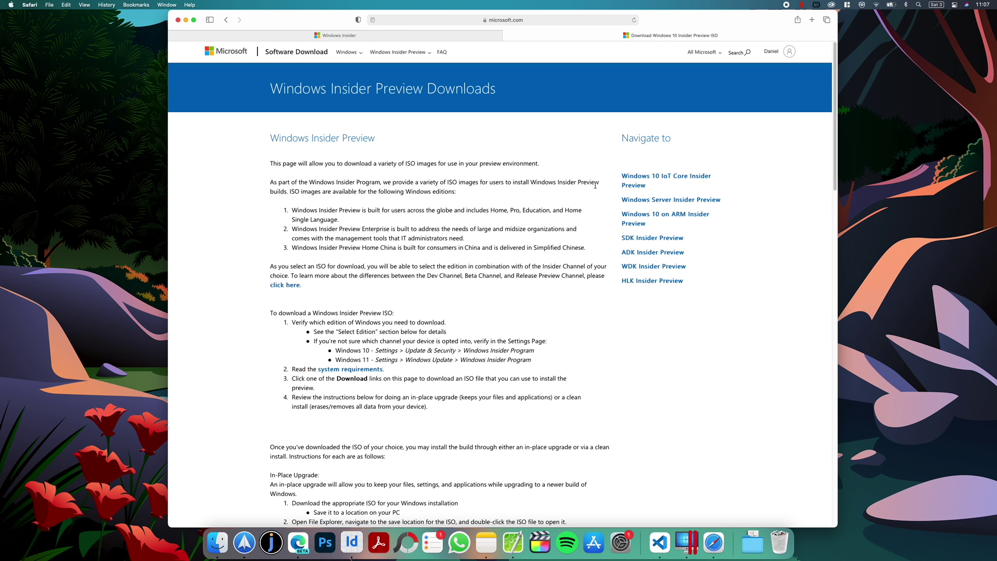
click(642, 225)
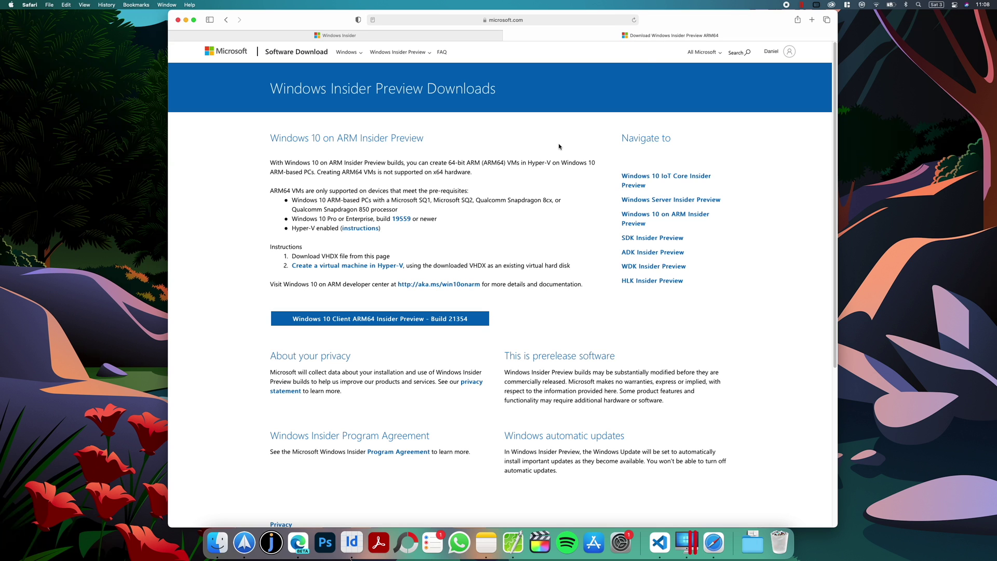
key(super+t)
- Visit parallels.com, view the Parallels Desktop free 14-day trial page, then return home
text(para)
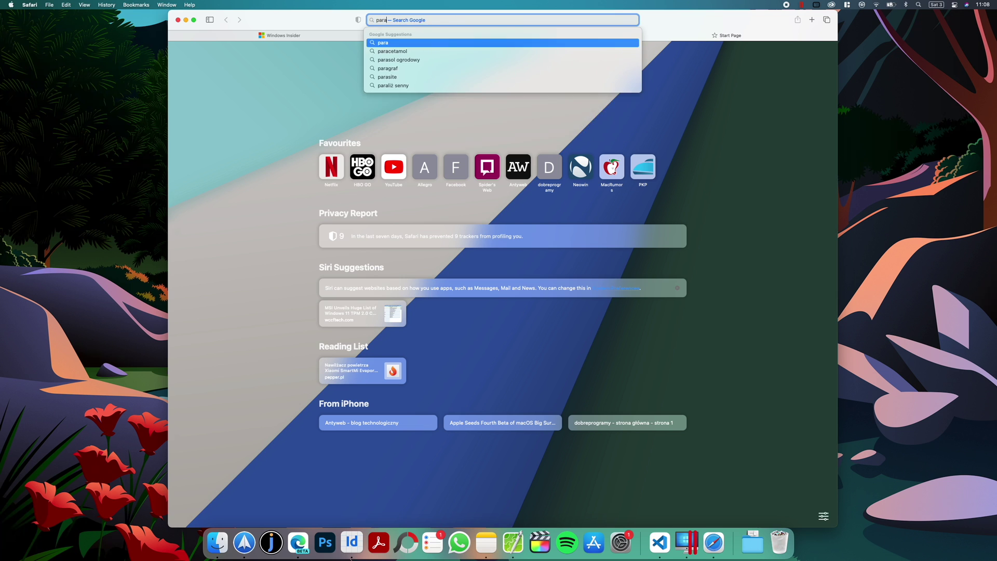
text(llels)
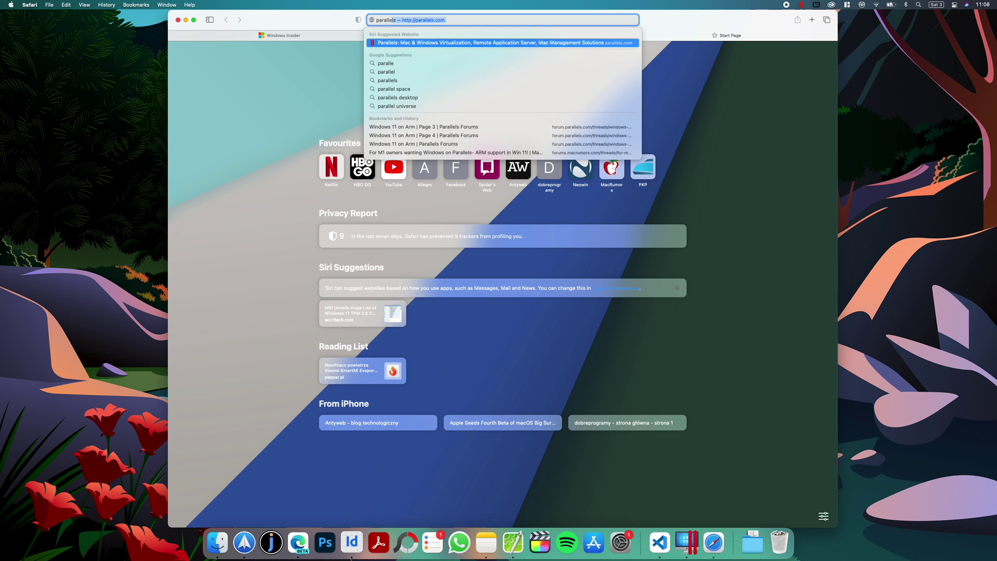
key(Return)
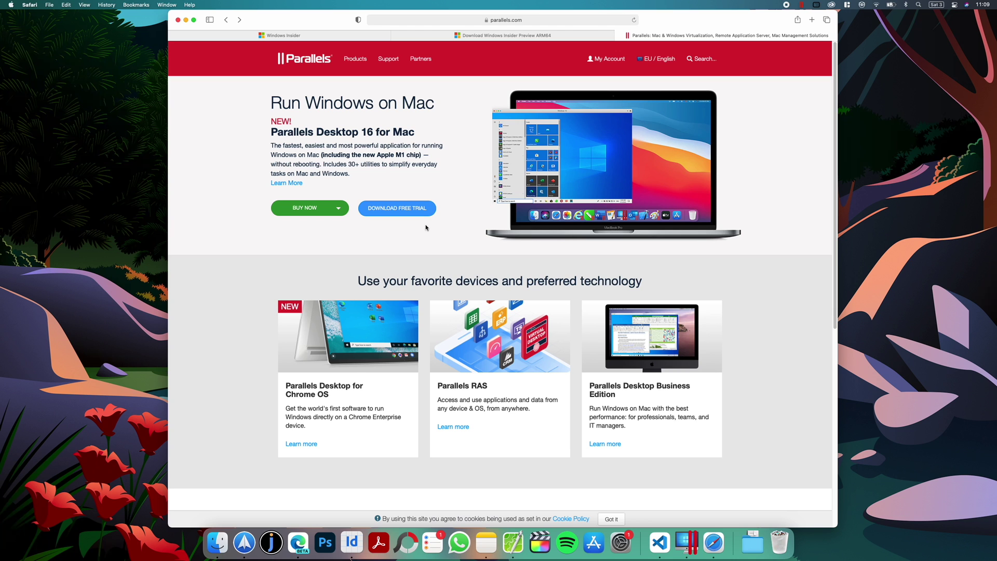
click(400, 208)
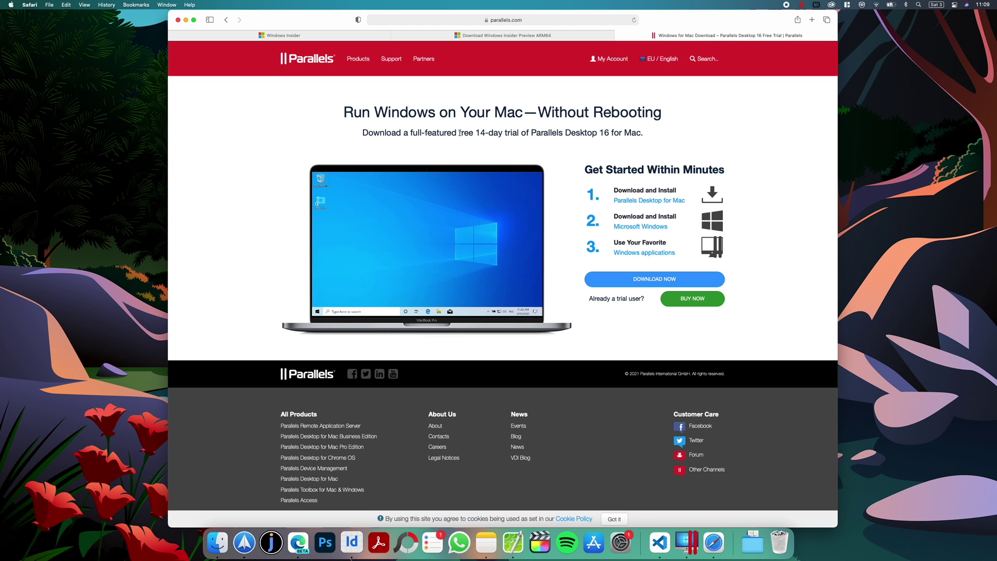
drag(459, 133, 502, 135)
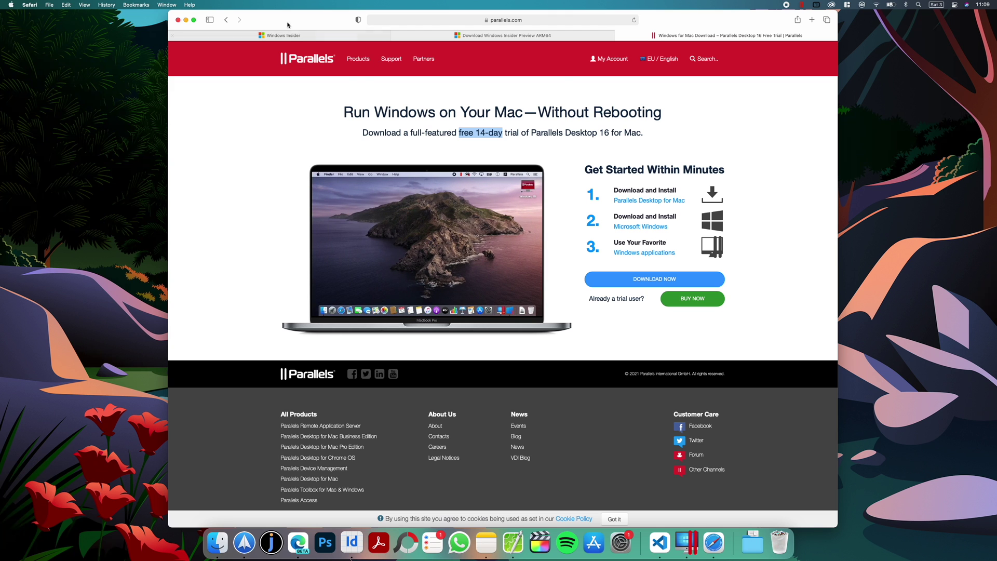
click(226, 19)
mouse_move(409, 87)
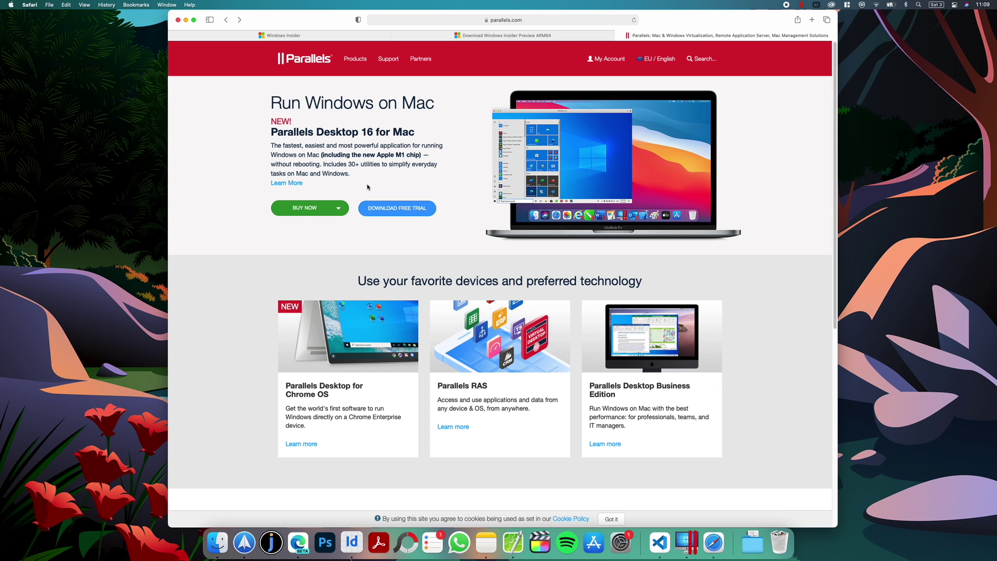
- Load the Windows 10 ARM64 VHDX image manually into the Parallels Installation Assistant
click(186, 20)
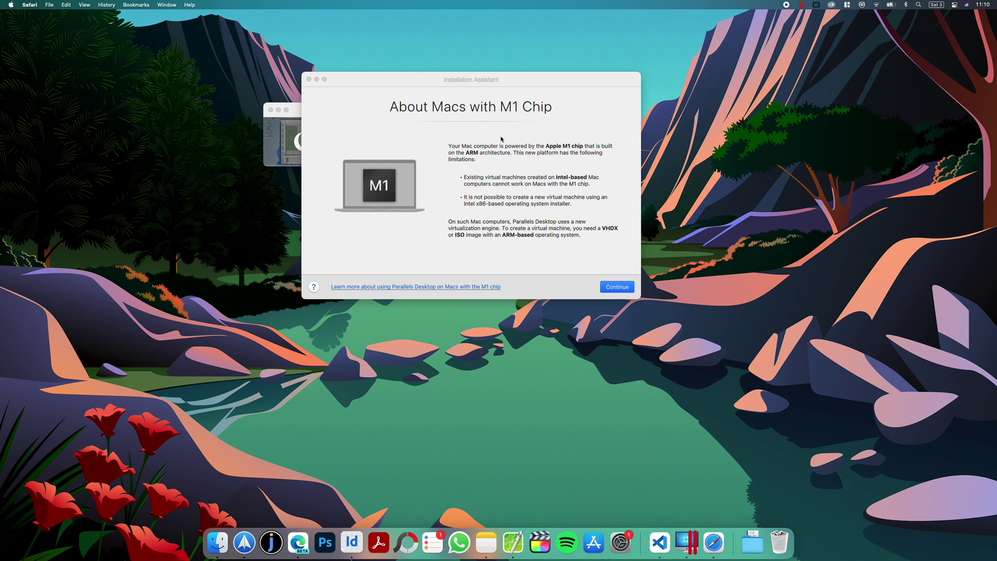
click(472, 143)
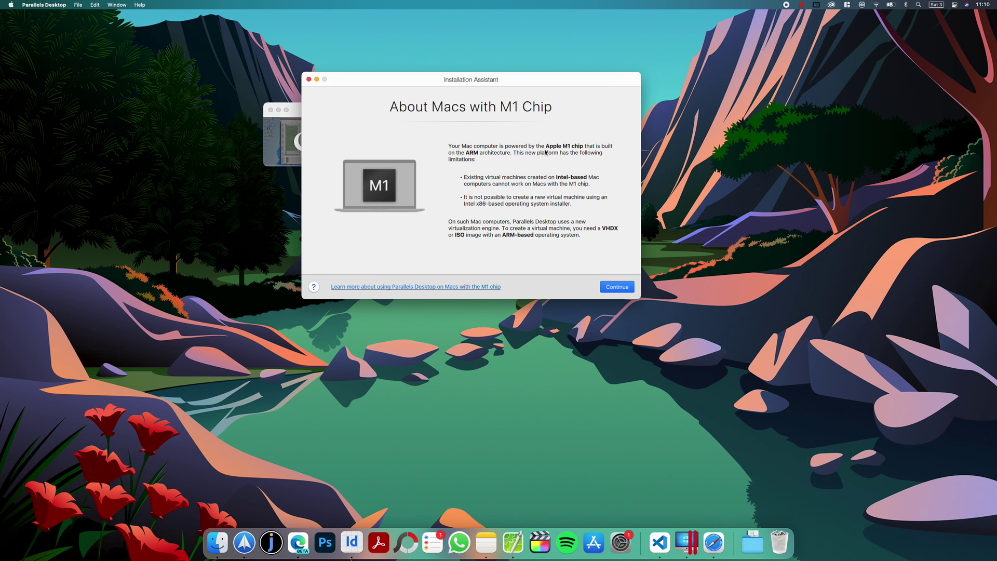
click(613, 286)
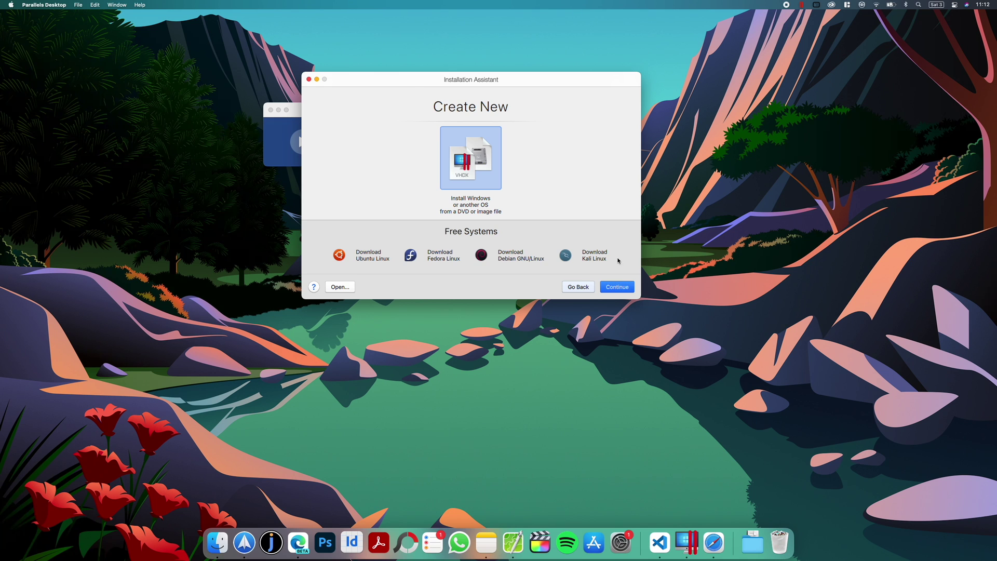
click(617, 286)
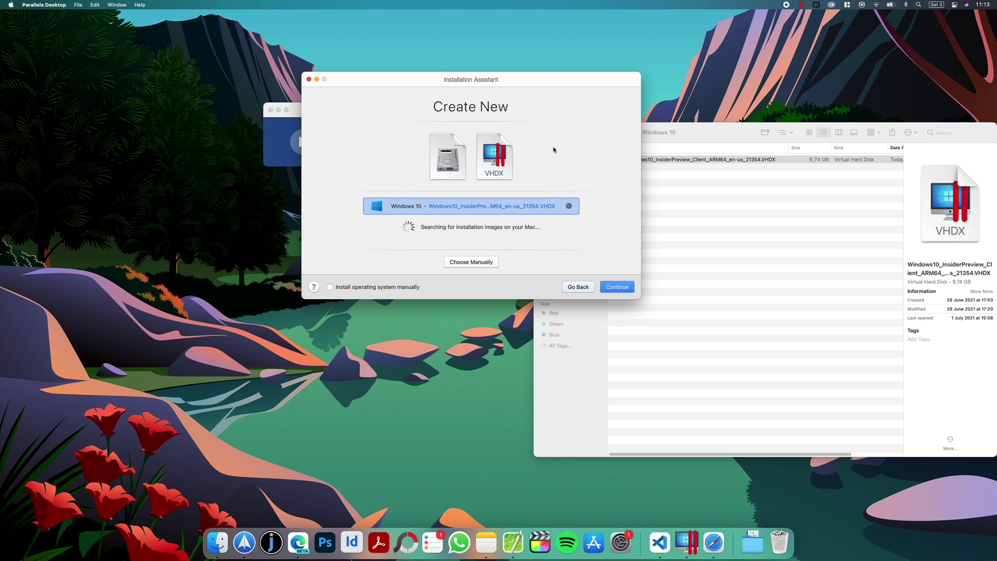
click(486, 263)
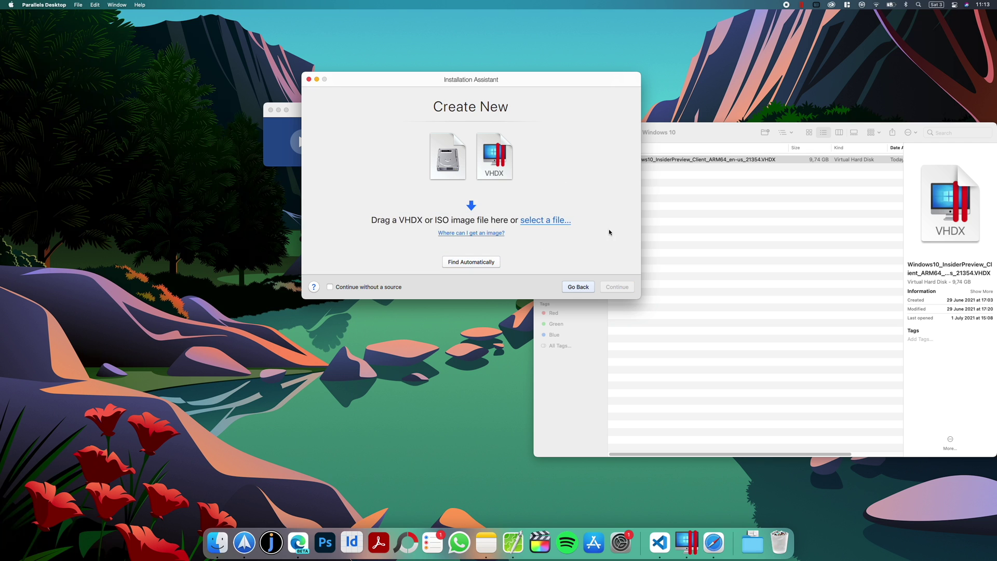
click(678, 189)
drag(639, 160, 444, 170)
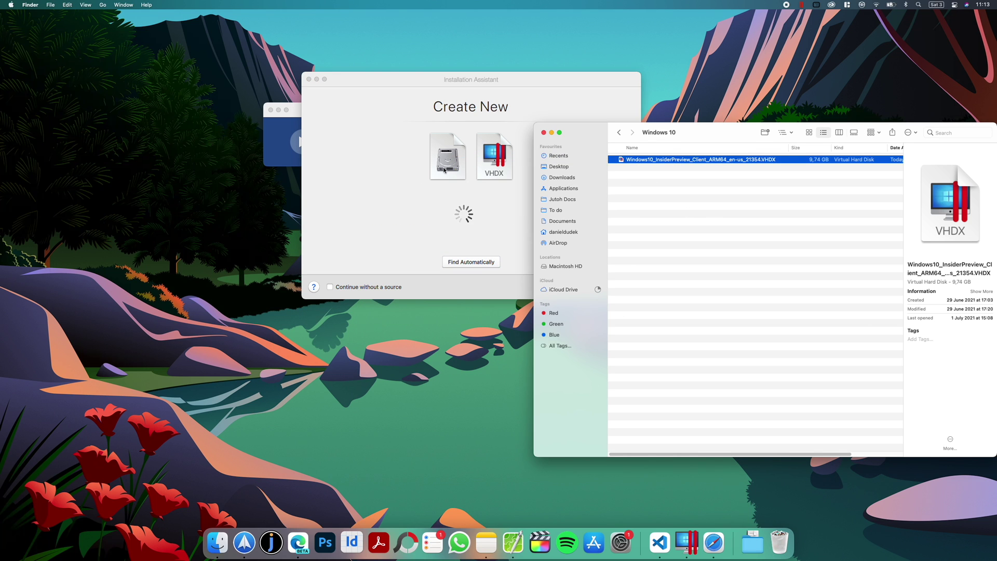
click(358, 157)
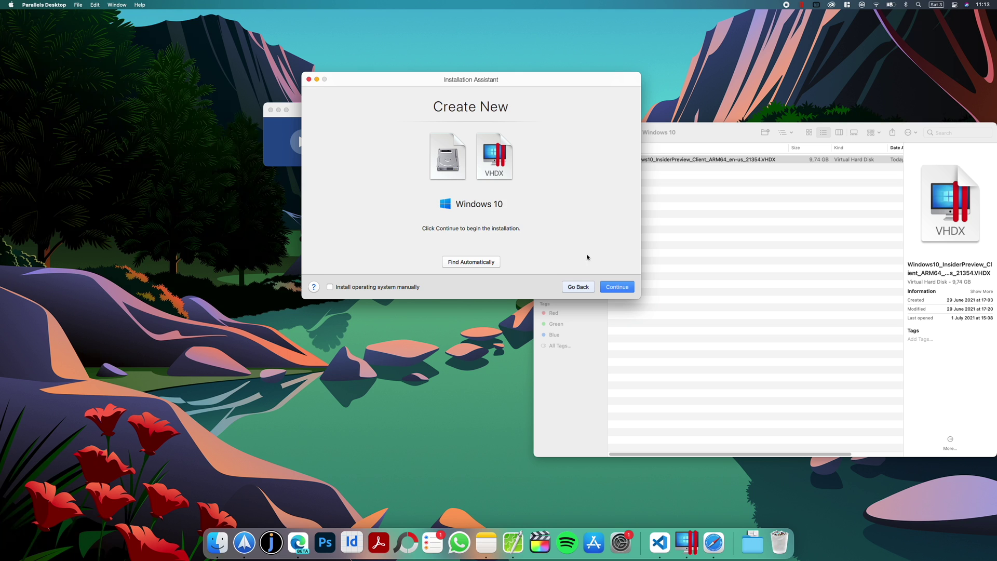
- Create the 'Windows 10' VM for Productivity use and let installation finish
click(616, 287)
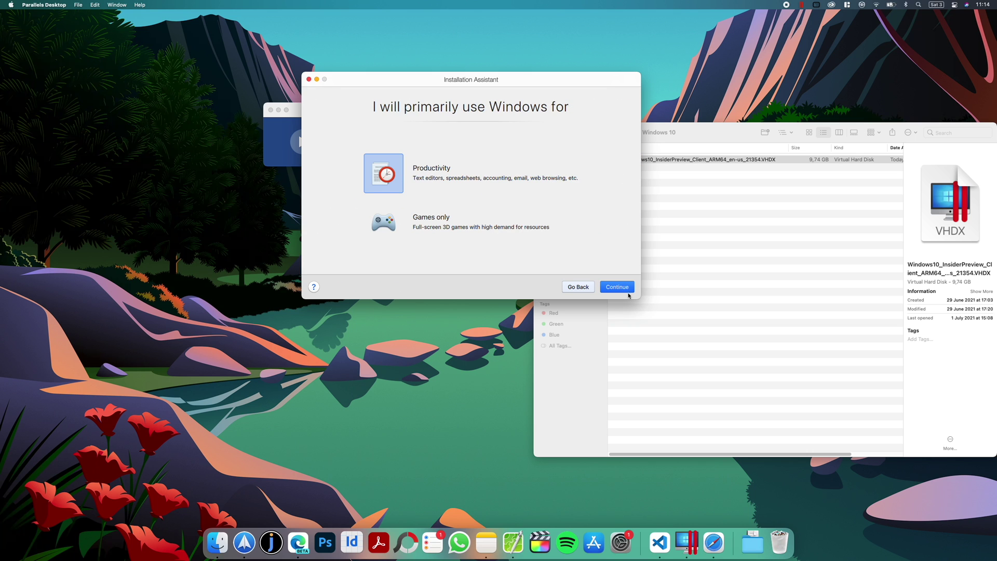
click(620, 288)
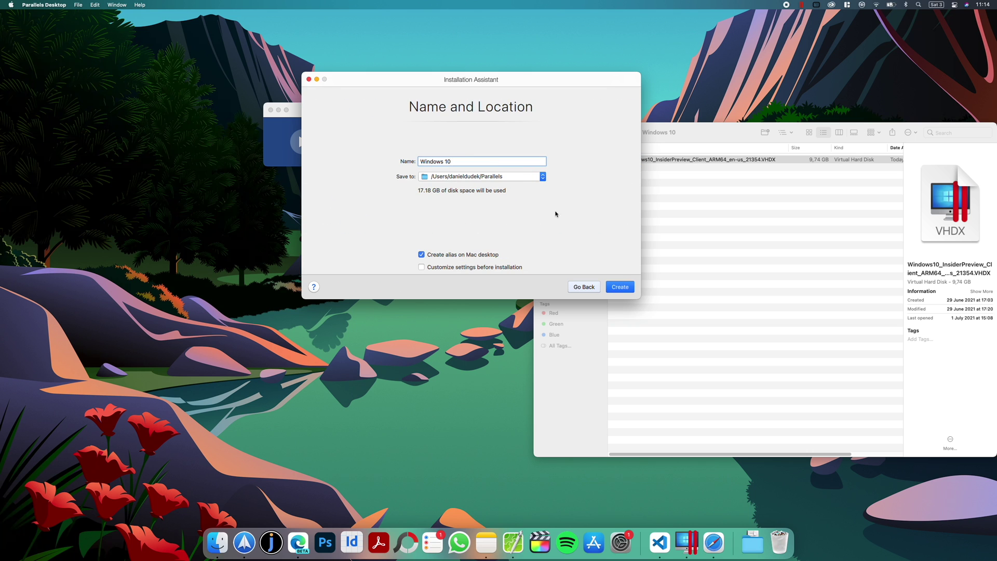
click(621, 284)
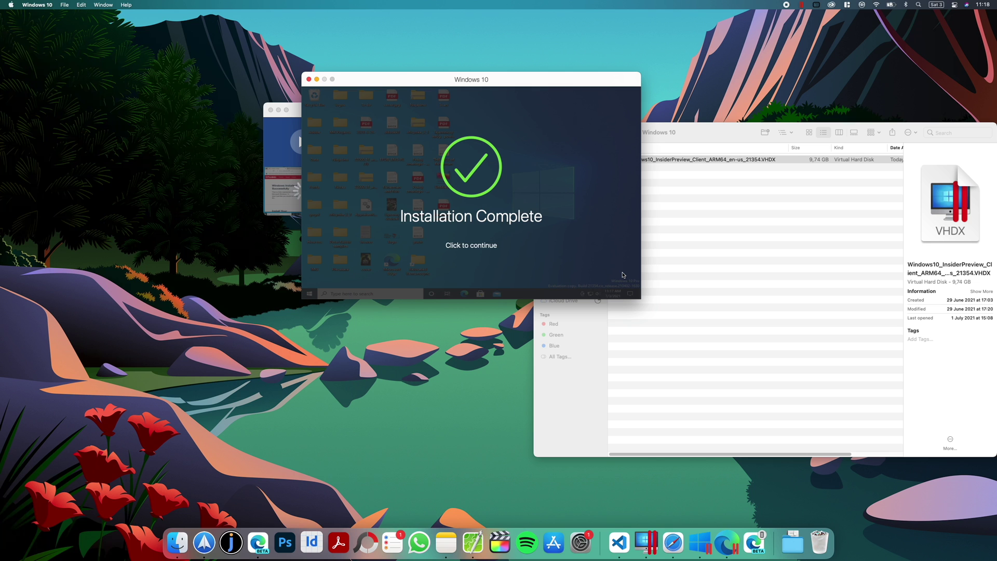
- Dismiss Installation Complete and minimise Edge to reveal the Windows 10 desktop
click(584, 161)
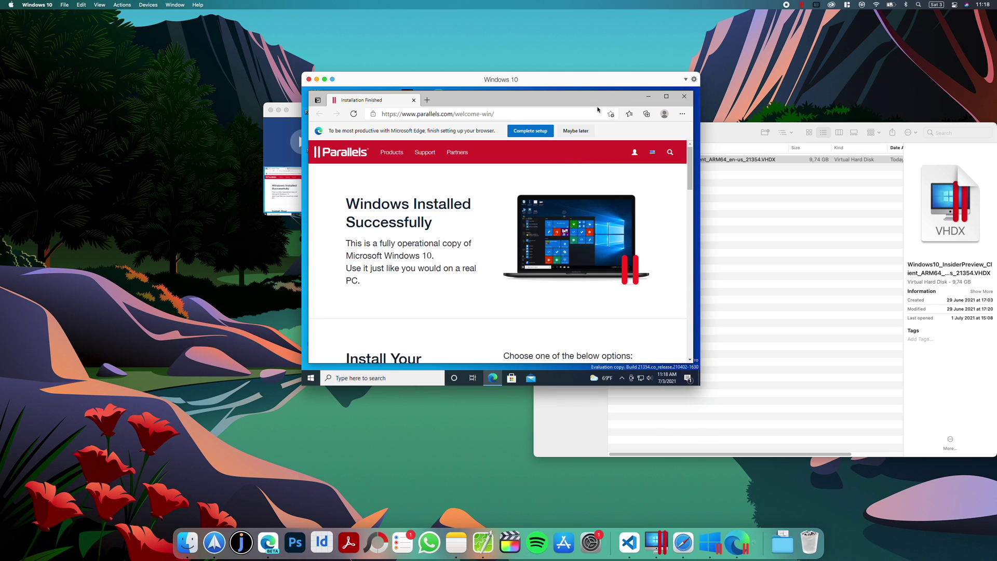
click(648, 98)
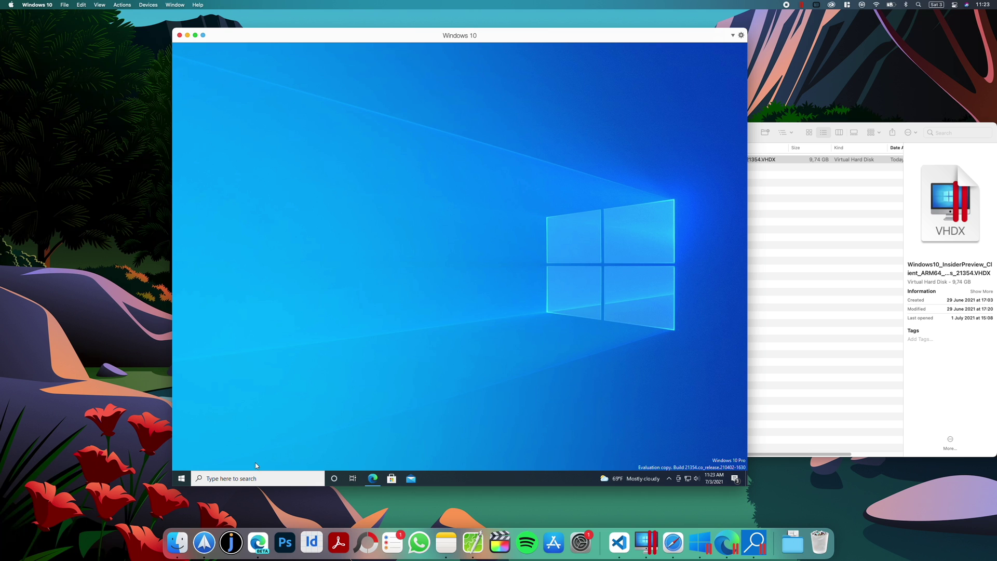
click(238, 476)
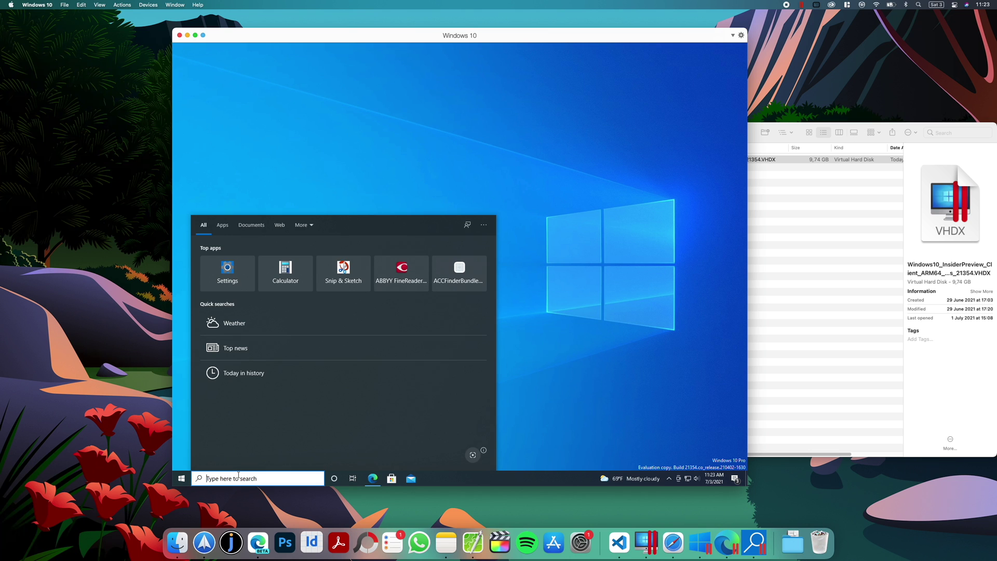
- Launch Registry Editor with admin approval and navigate to HKEY_LOCAL_MACHINE\SOFTWARE\Microsoft\WindowsSelfHost
text(reged)
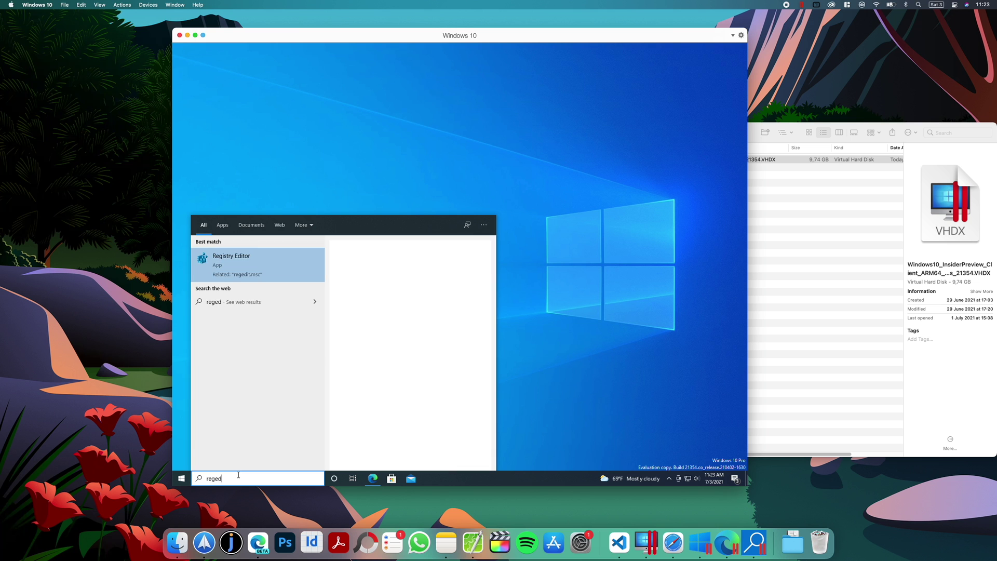
key(Return)
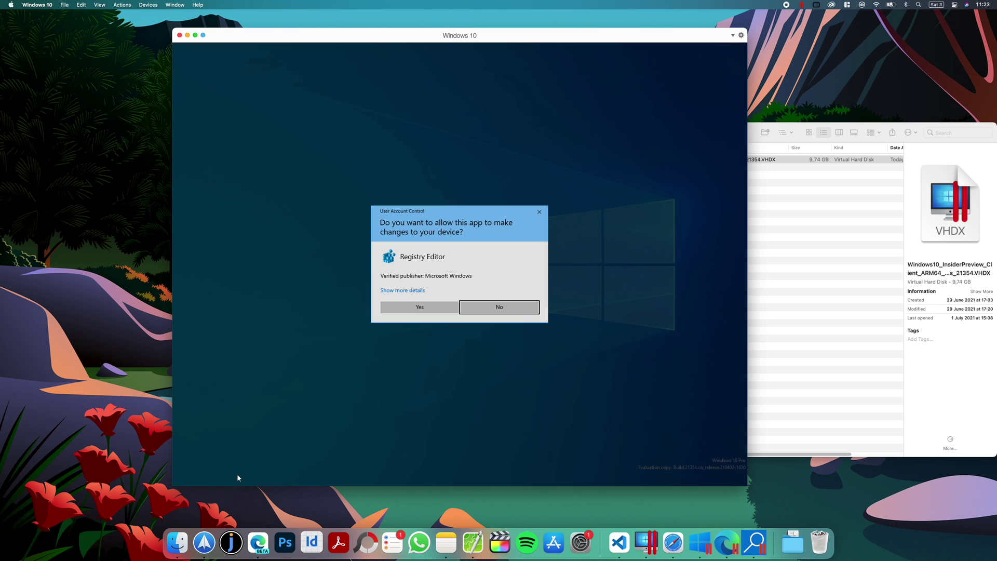
click(431, 308)
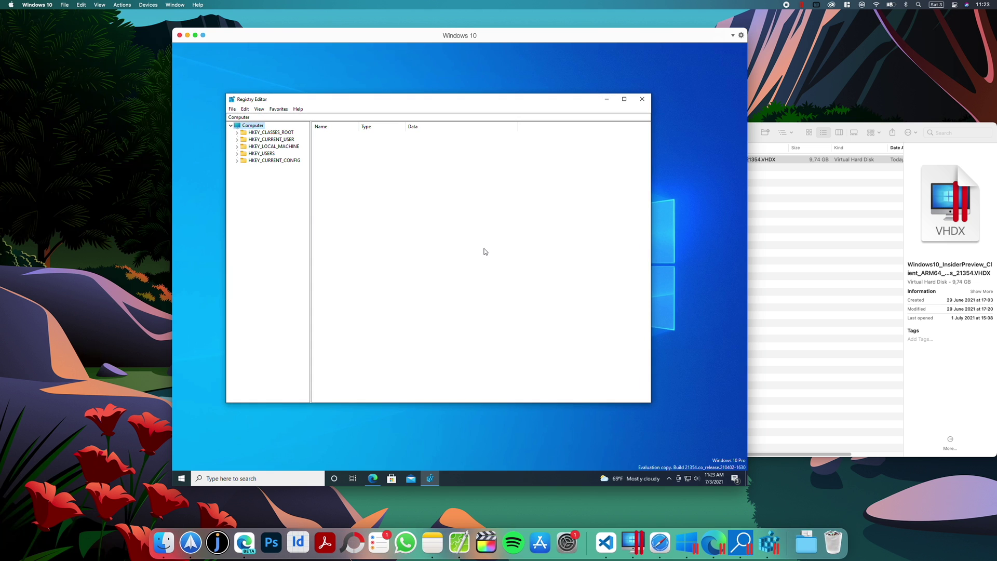
click(237, 146)
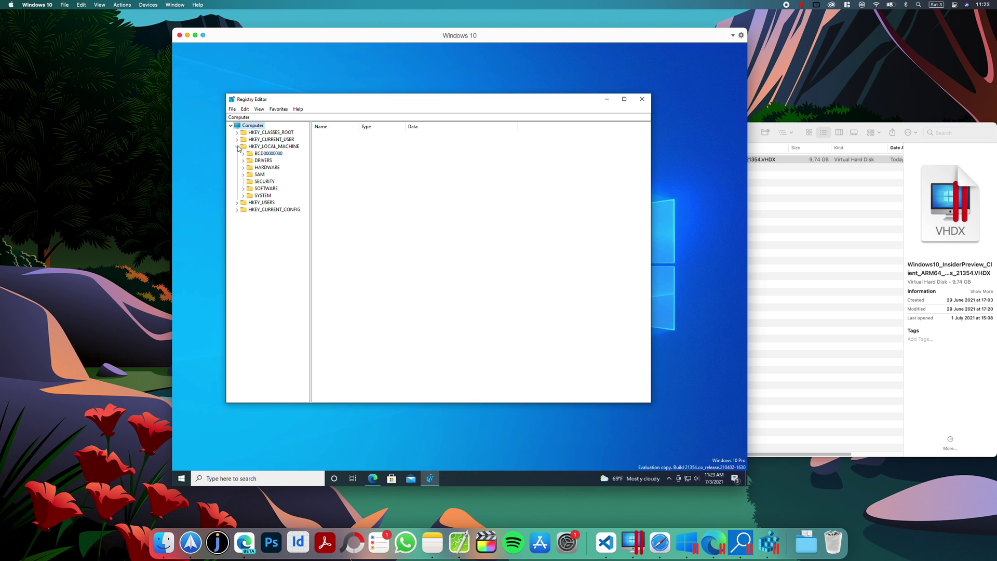
click(243, 189)
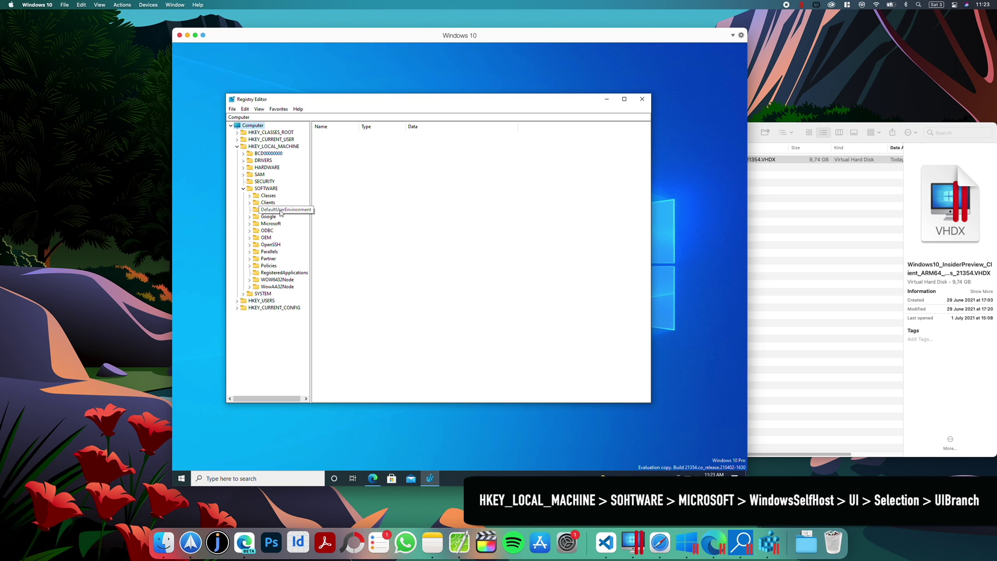
click(250, 223)
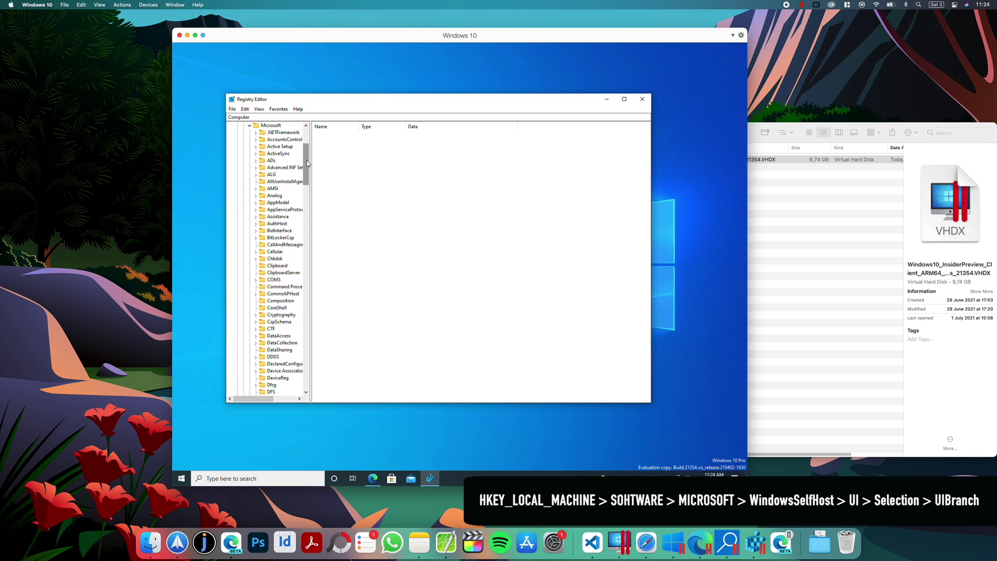
drag(306, 167, 310, 349)
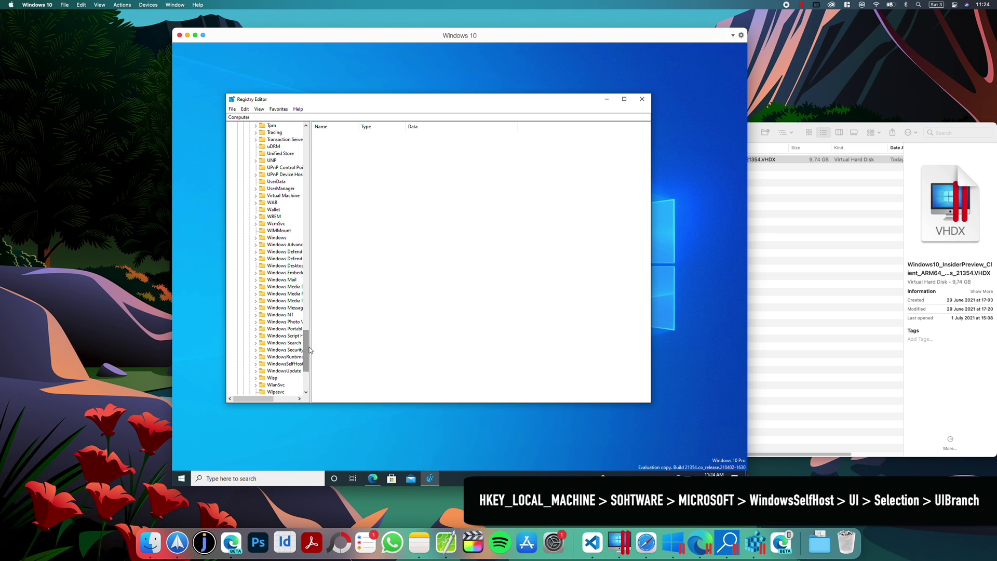
click(285, 363)
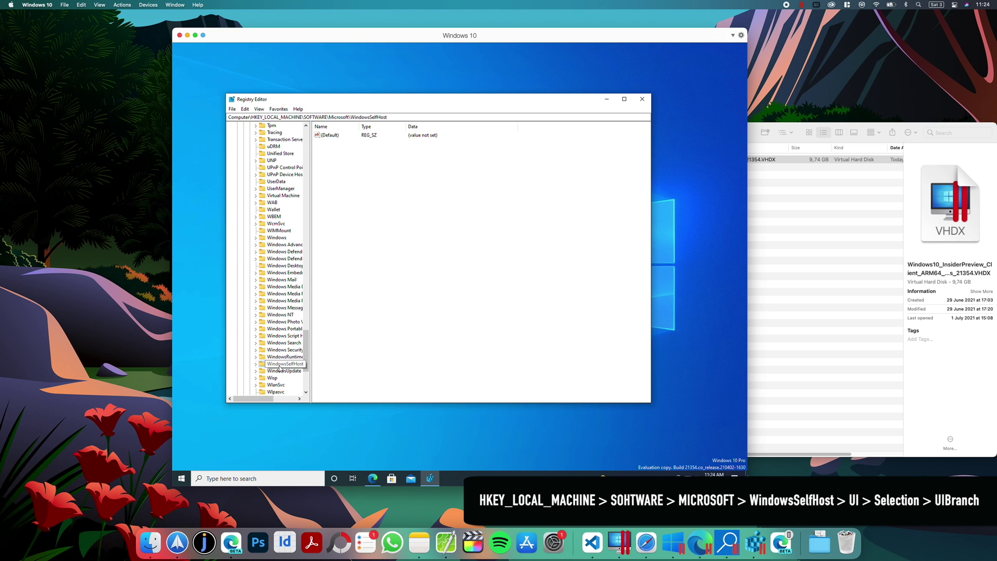
drag(306, 340, 322, 326)
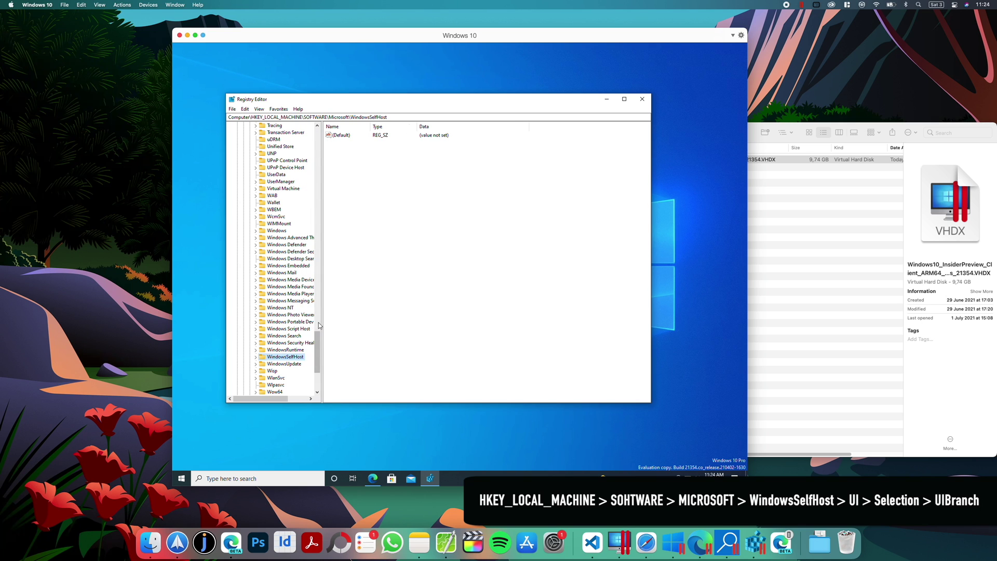
- Expand WindowsSelfHost down to UI\Selection and select the UIBranch value
click(255, 357)
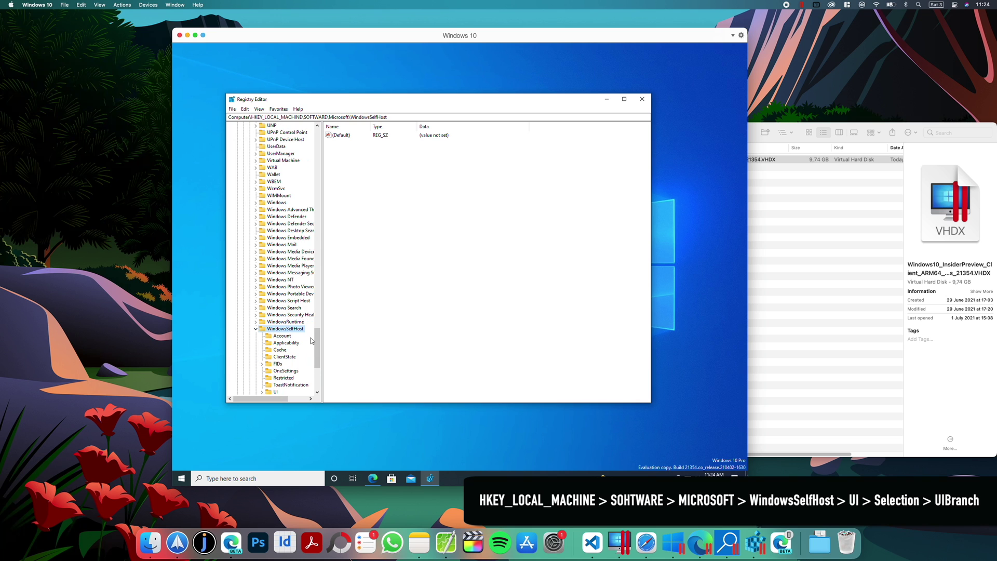
scroll(318, 346, down, 2)
scroll(317, 346, down, 5)
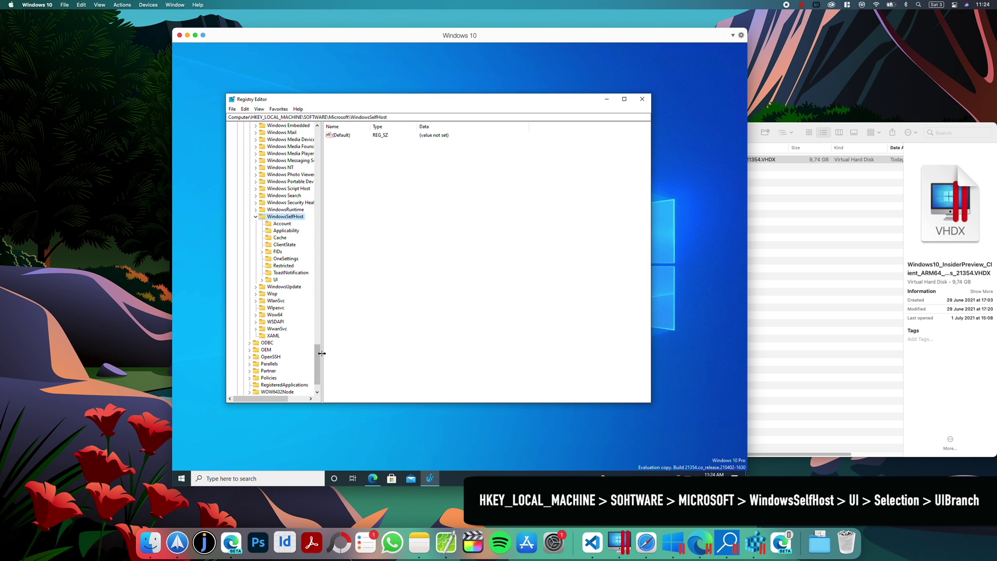
click(274, 279)
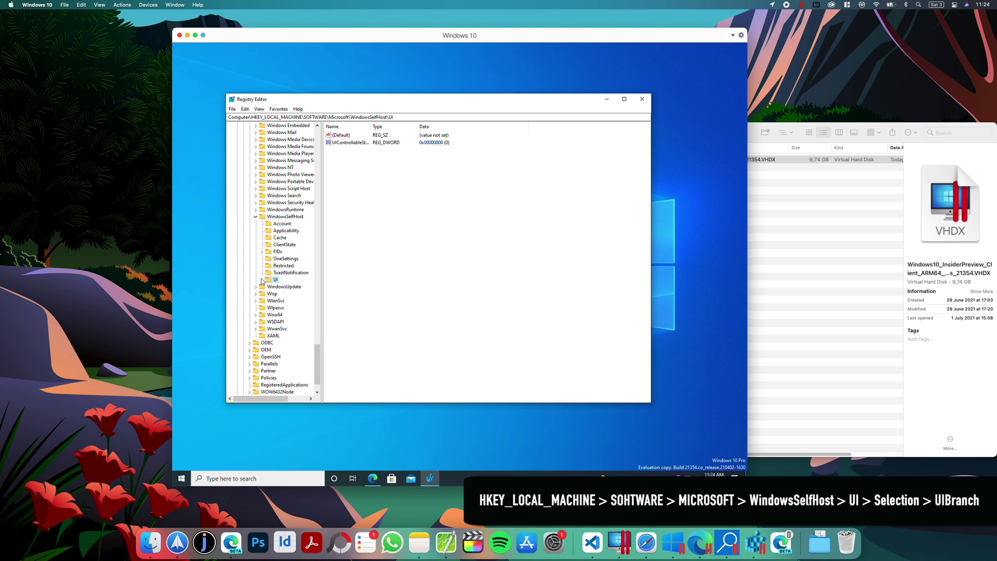
click(262, 279)
click(289, 286)
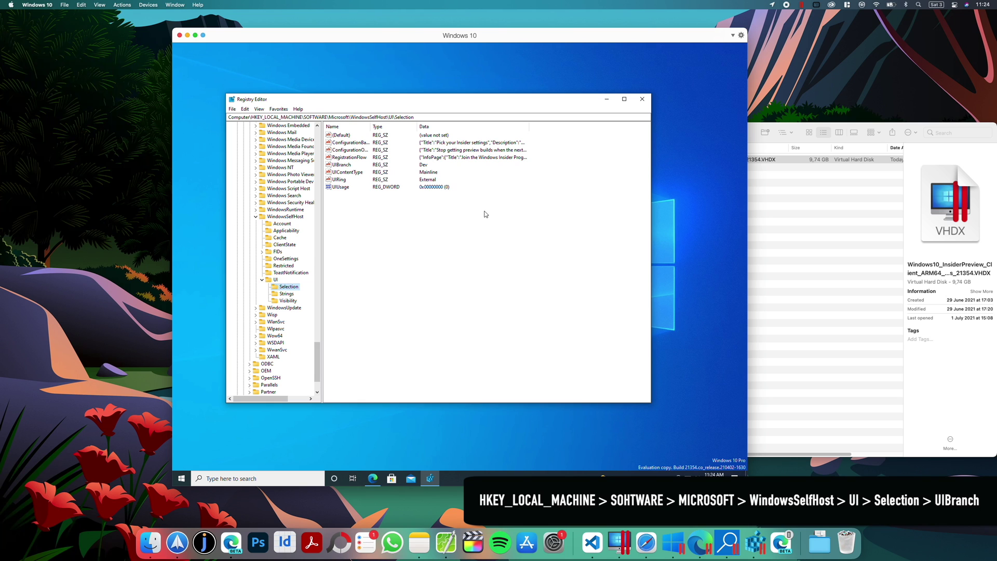
click(438, 165)
click(432, 168)
- Confirm UIBranch stays Dev, review UIRing and UIContentType, then return to the UI key
right_click(340, 164)
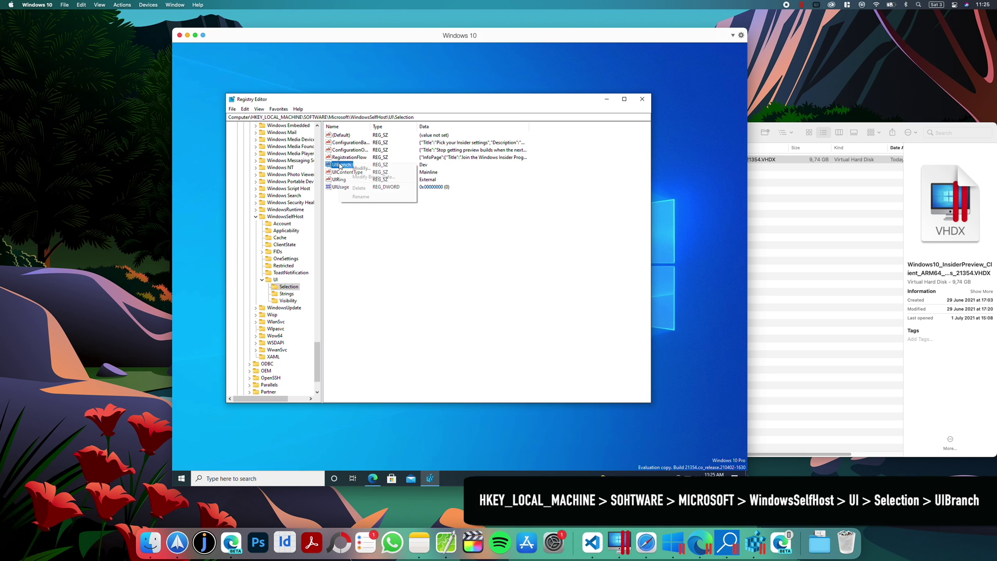
click(378, 169)
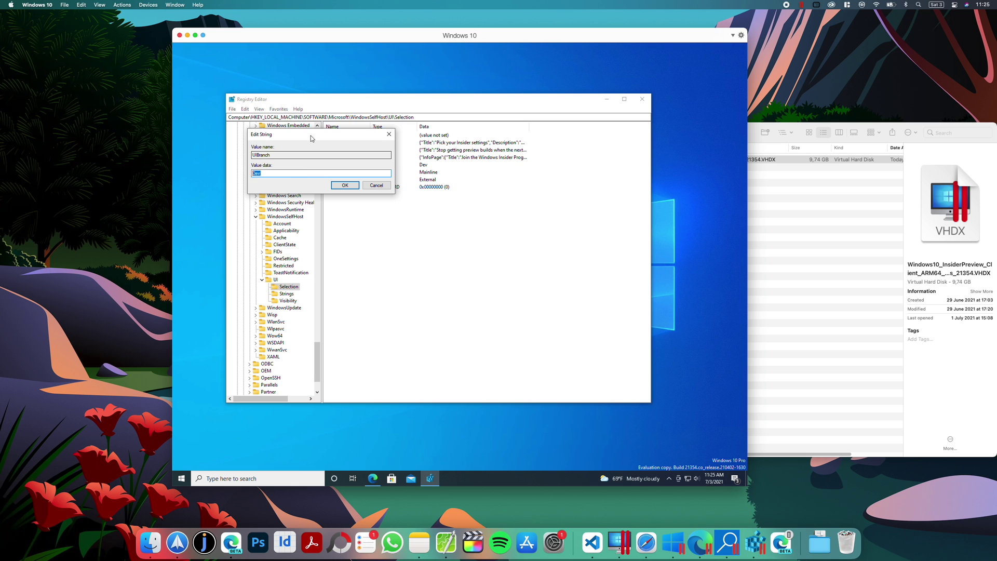
drag(310, 133, 428, 204)
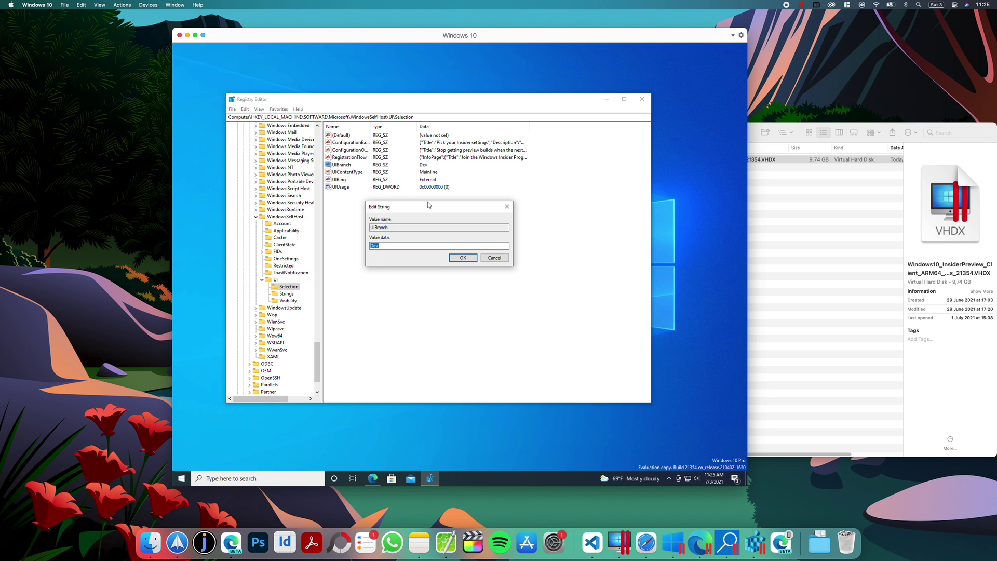
click(462, 258)
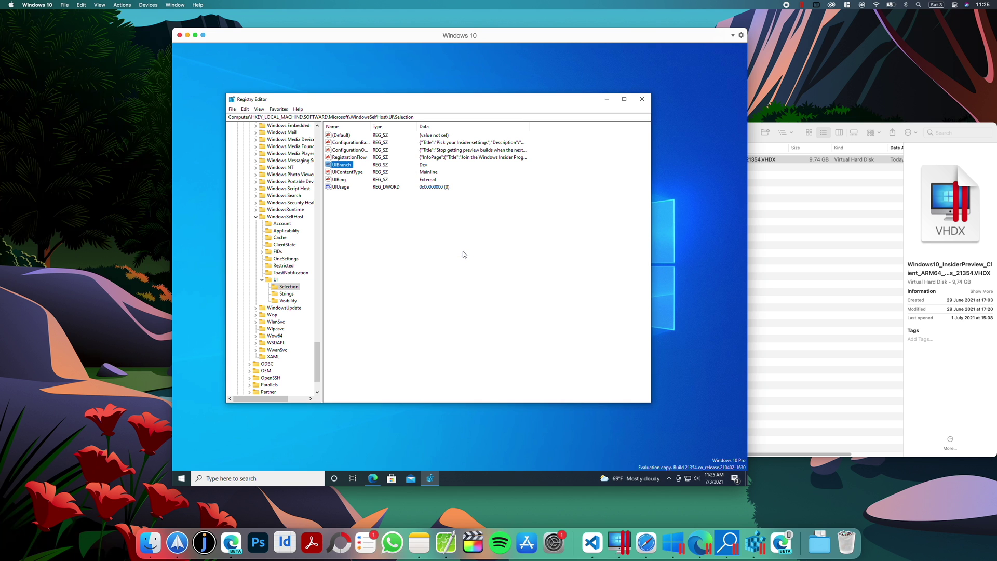
click(344, 180)
click(346, 173)
click(332, 166)
key(BackSpace)
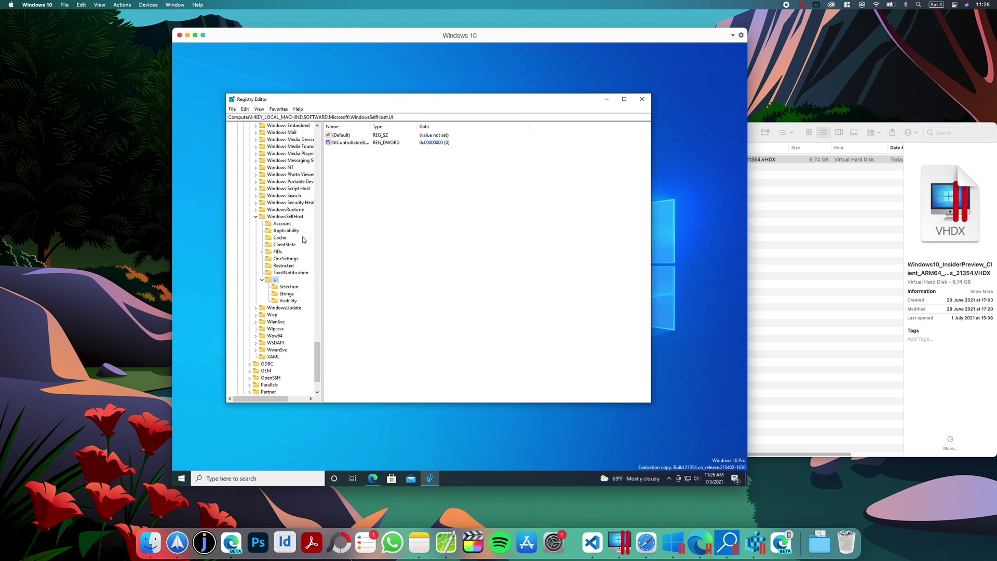
- Set the BranchName value under WindowsSelfHost\Applicability to Dev
click(294, 233)
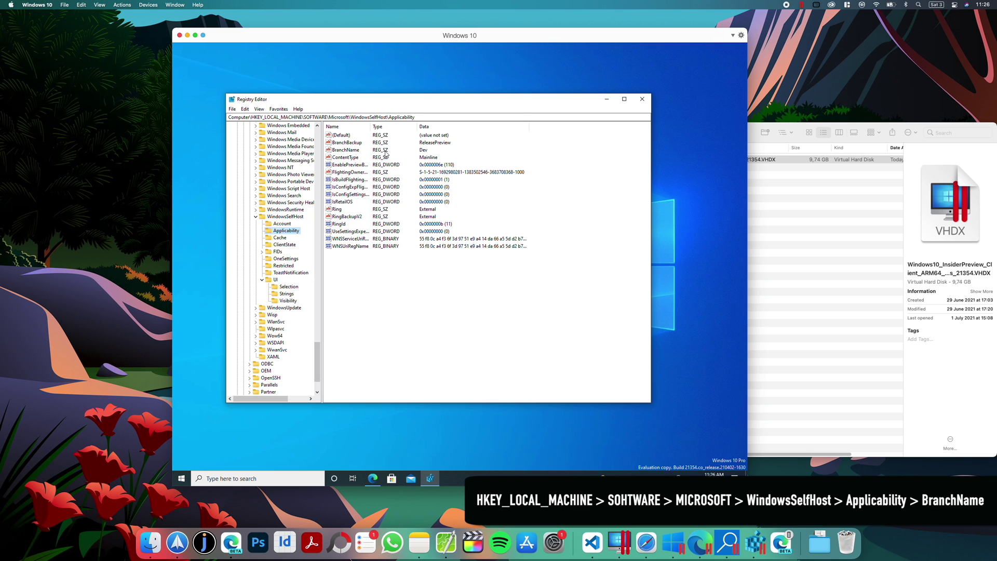
click(346, 150)
right_click(346, 150)
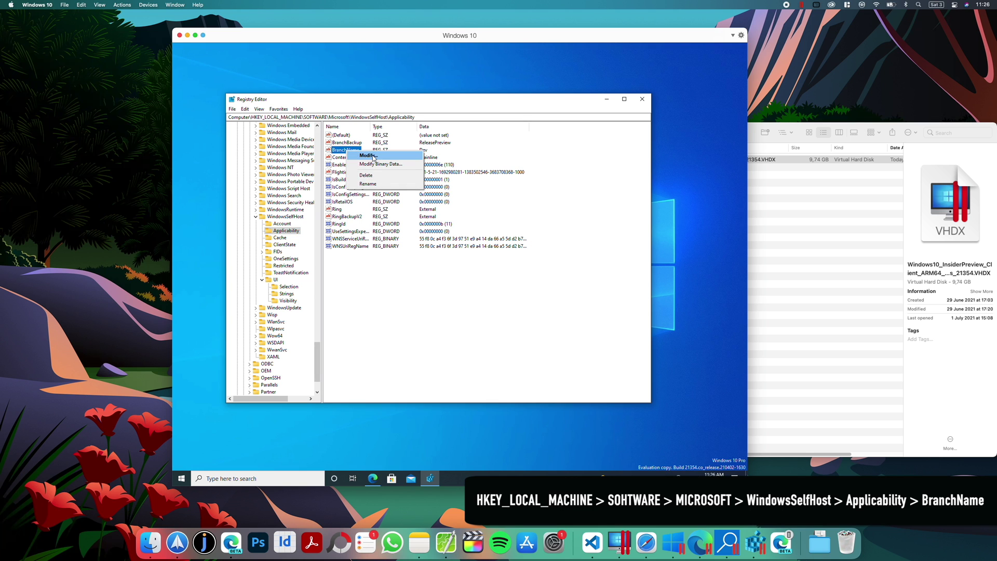
click(369, 155)
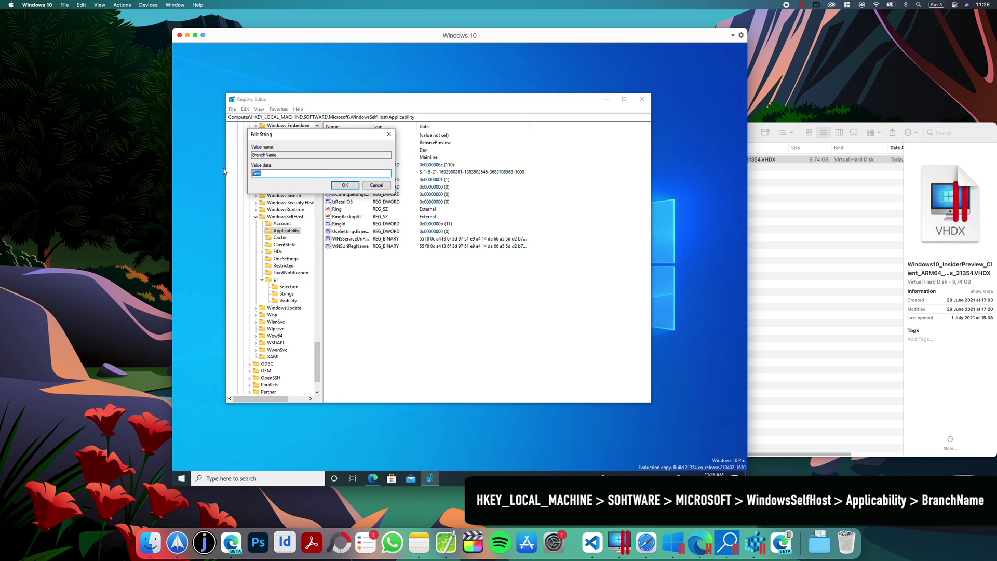
text(Dev)
click(353, 186)
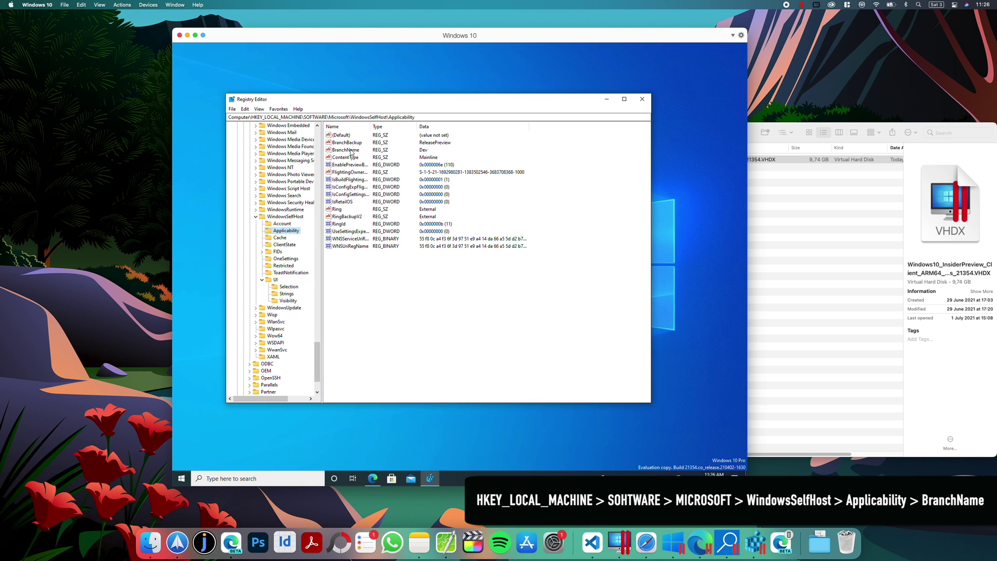
click(351, 151)
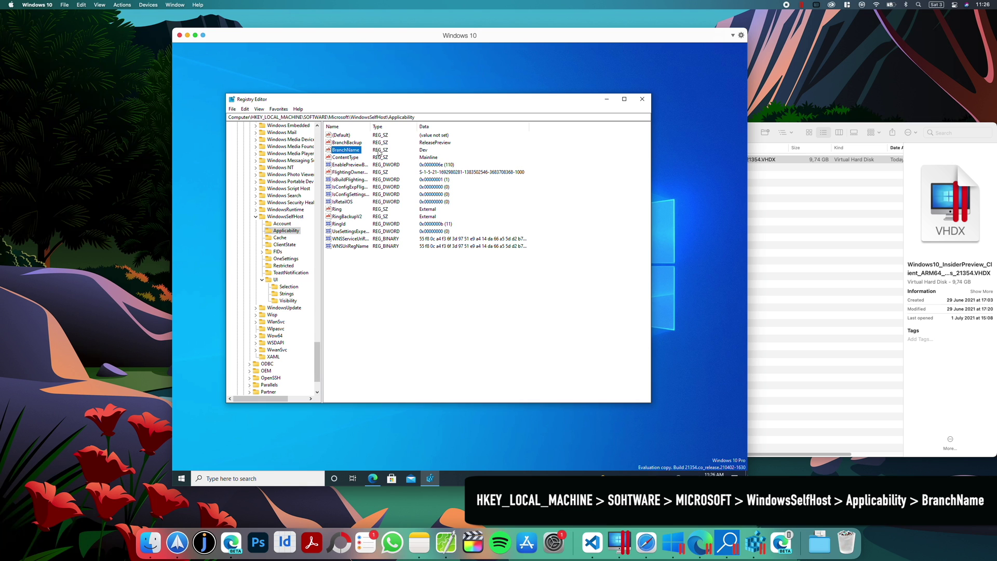
- Recheck UIBranch under UI\Selection and close Registry Editor
click(276, 280)
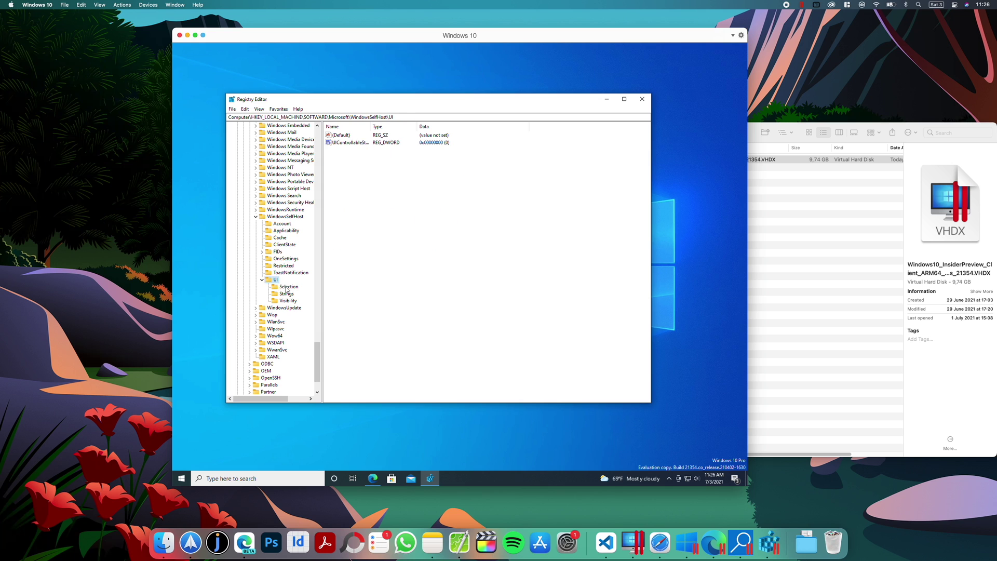
click(286, 288)
click(343, 165)
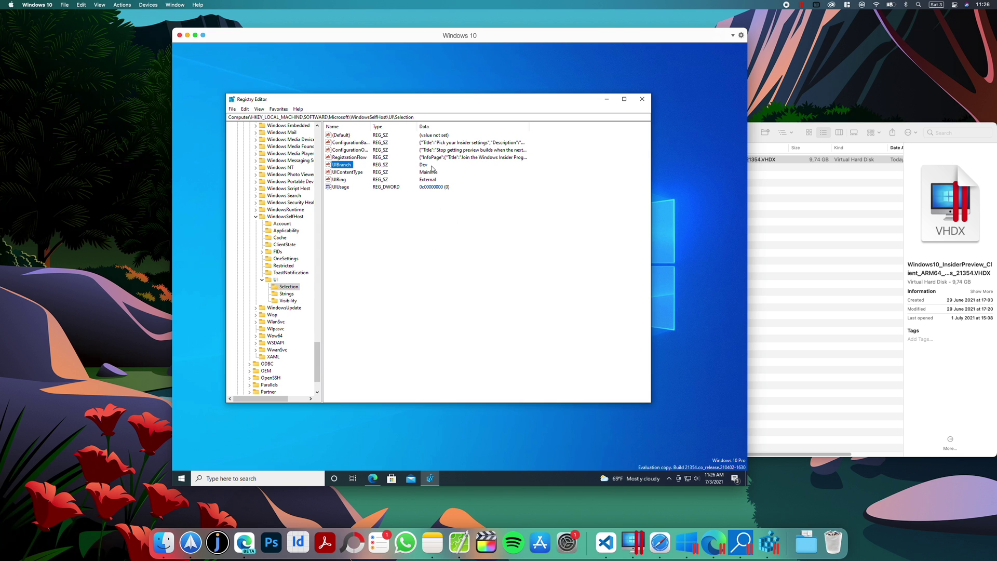
key(alt+F4)
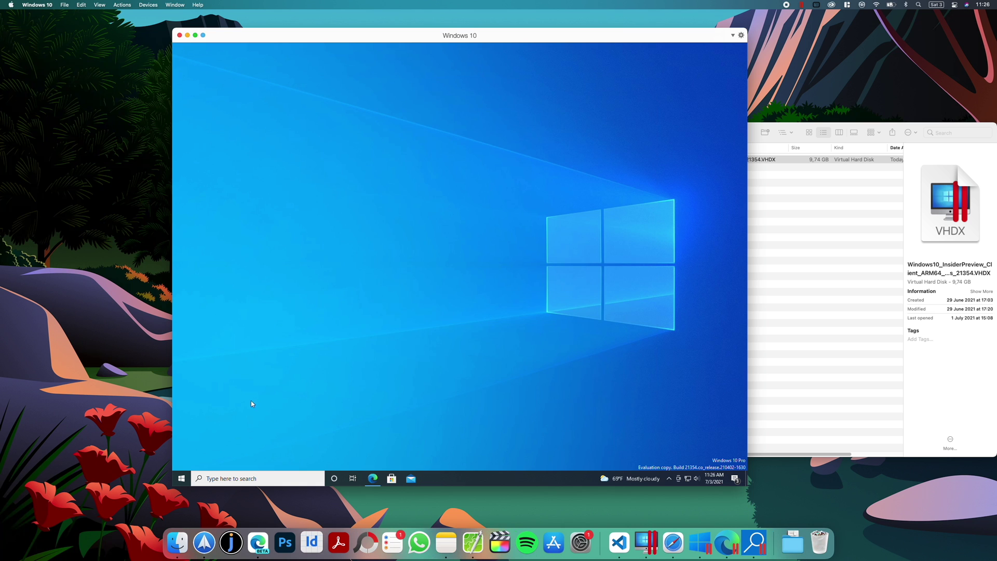
- Restart Windows inside the VM
click(187, 474)
click(182, 460)
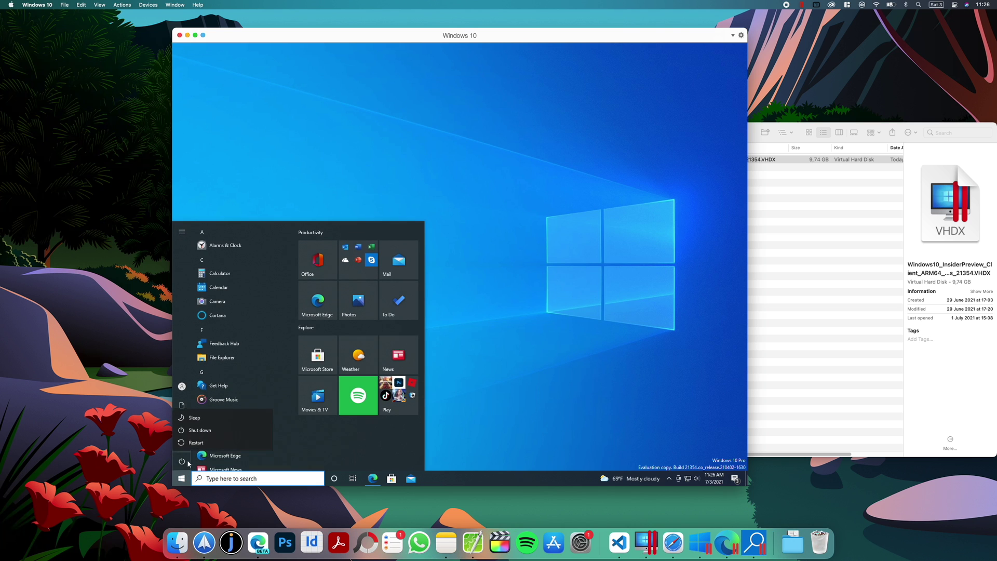
click(207, 444)
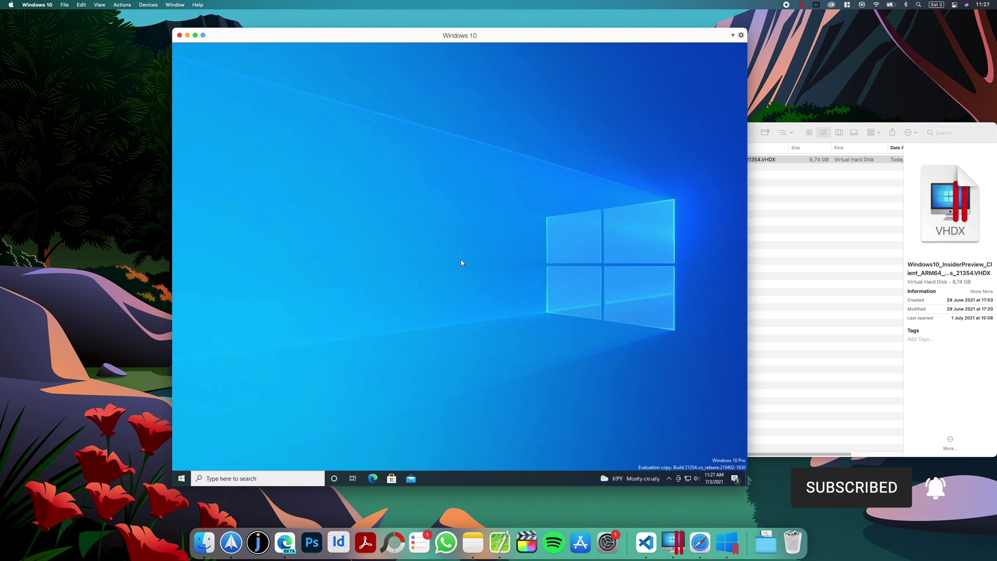
- Search 'upd', open Check for updates, and resume the paused Windows updates
click(221, 478)
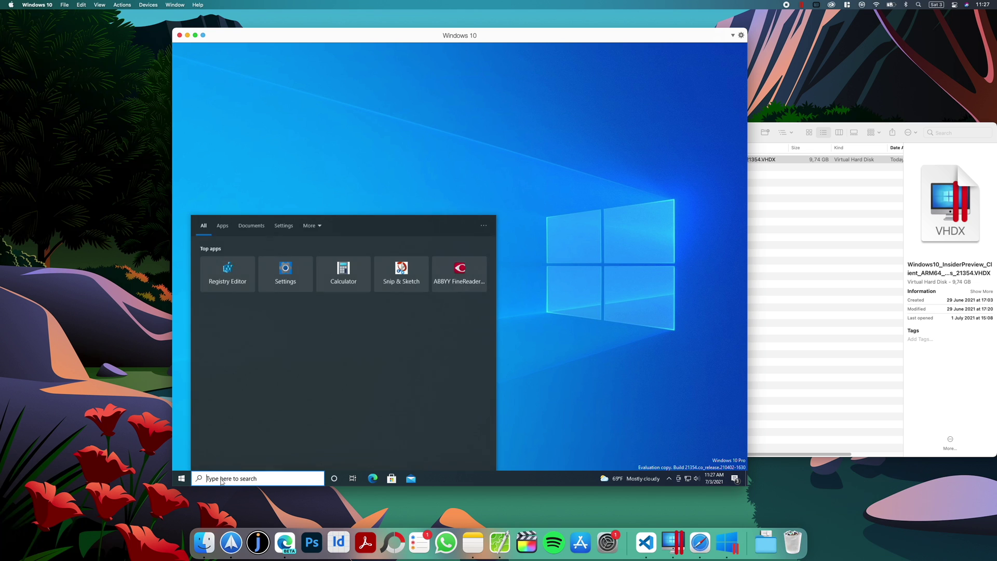
text(upd)
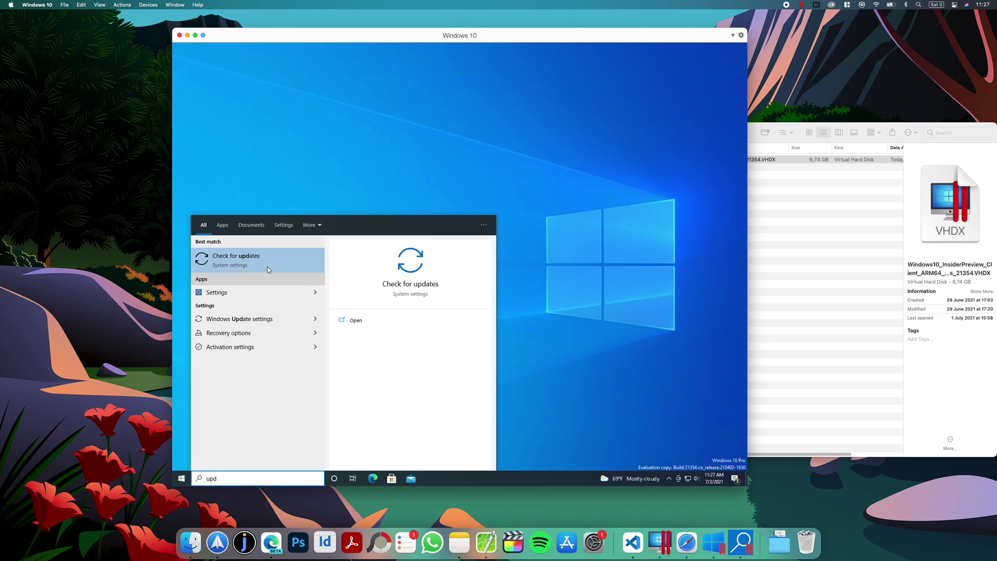
click(294, 254)
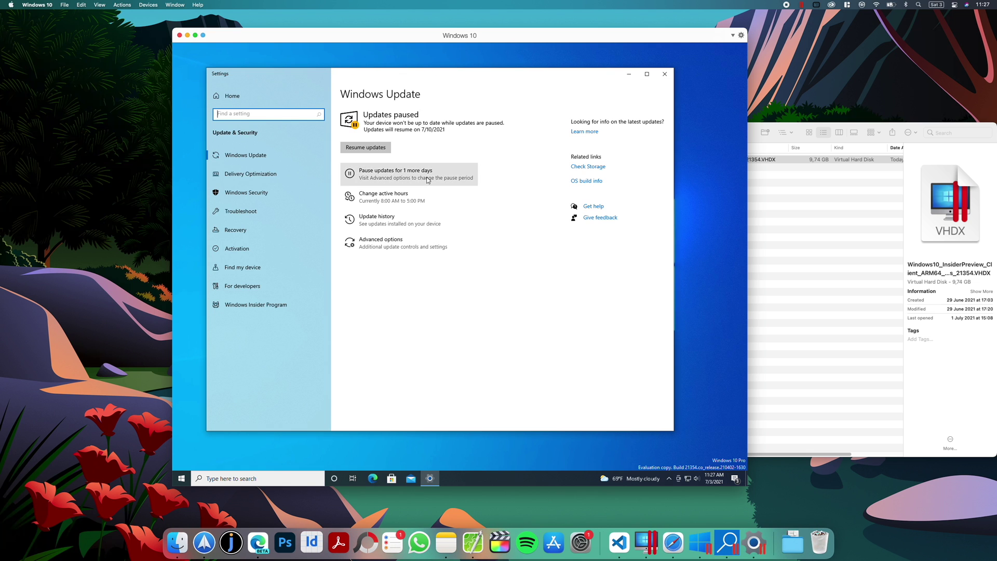
click(365, 147)
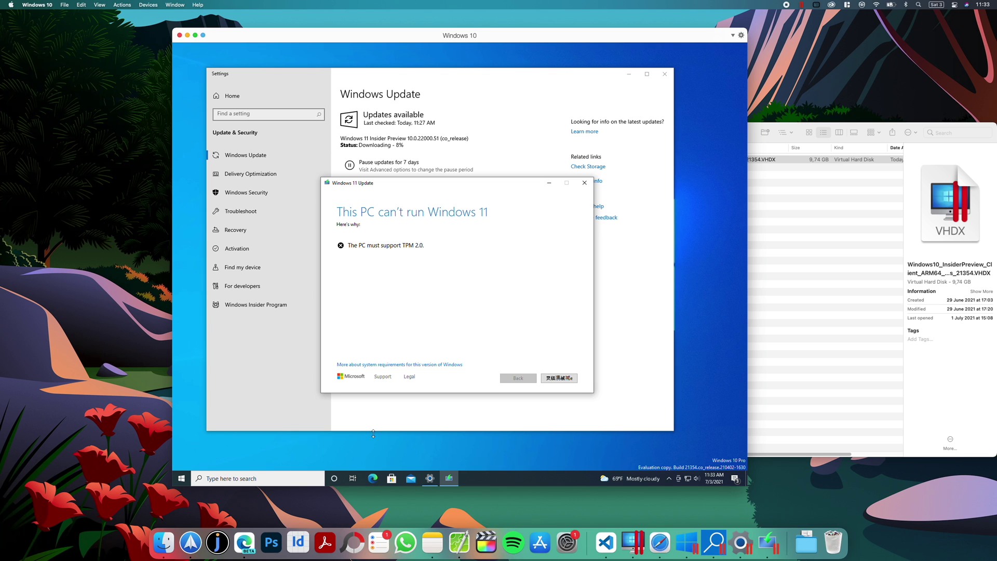
- Search Local Disk (C:) in File Explorer for AppraiserRes.dll
key(super)
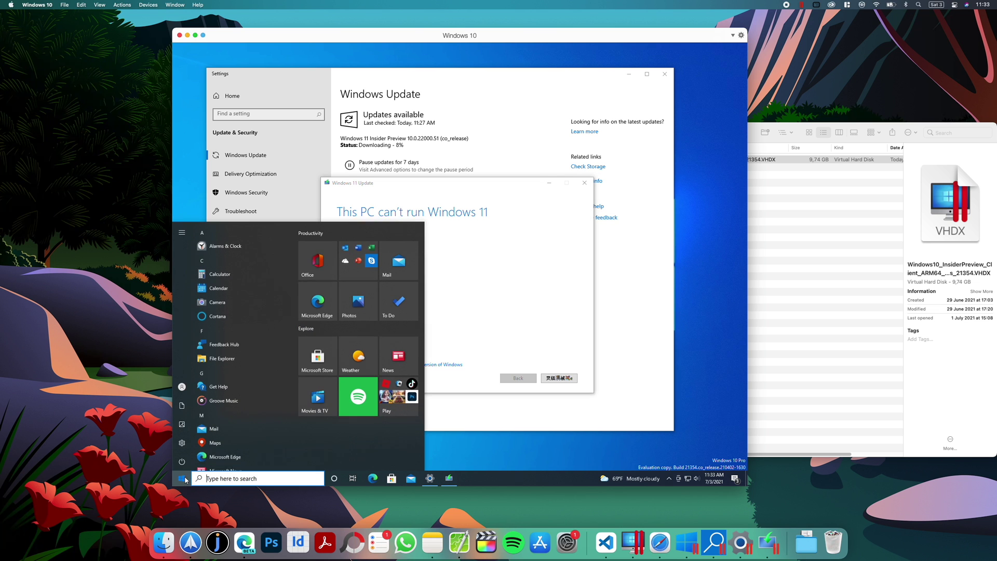
click(232, 354)
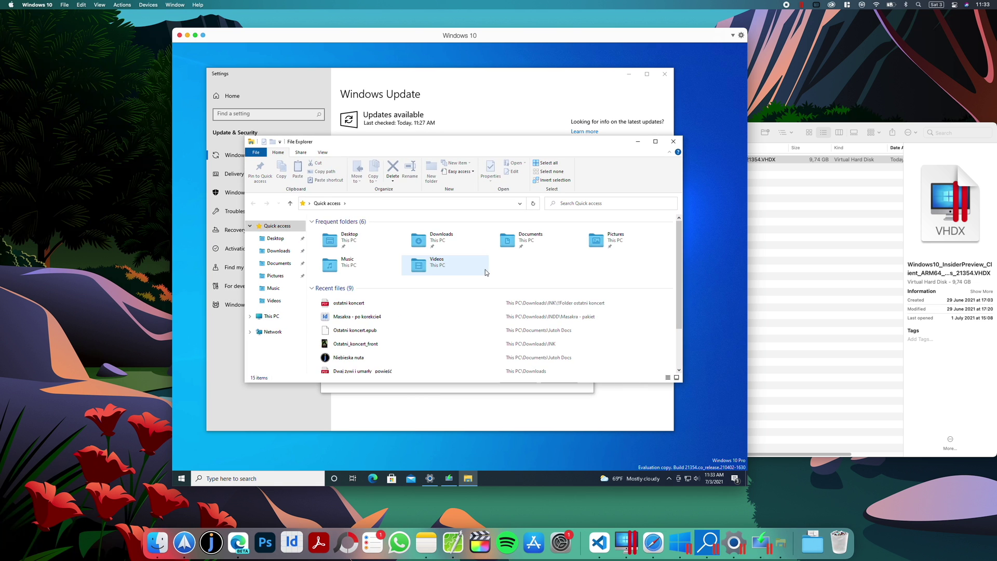
click(298, 247)
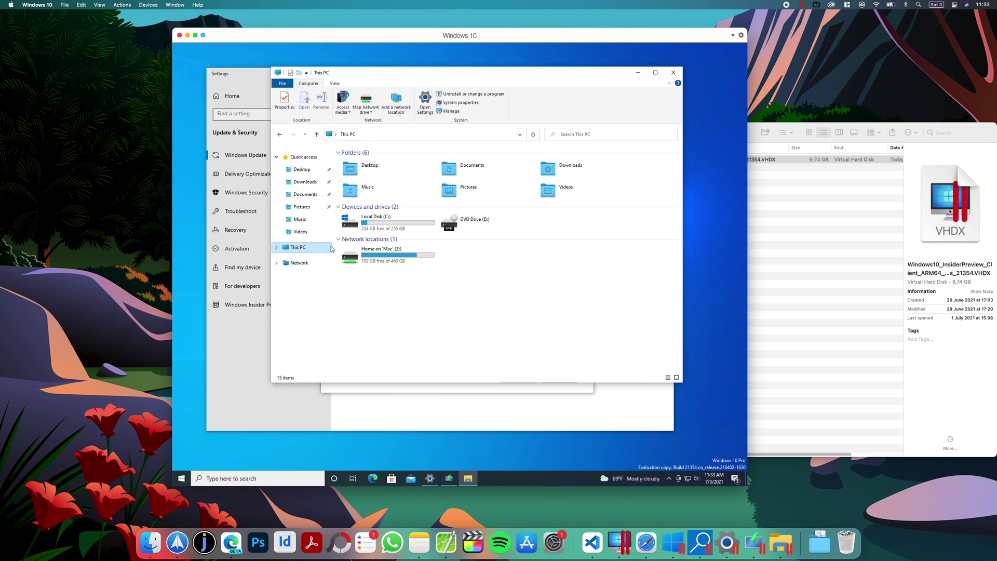
double_click(383, 229)
click(601, 134)
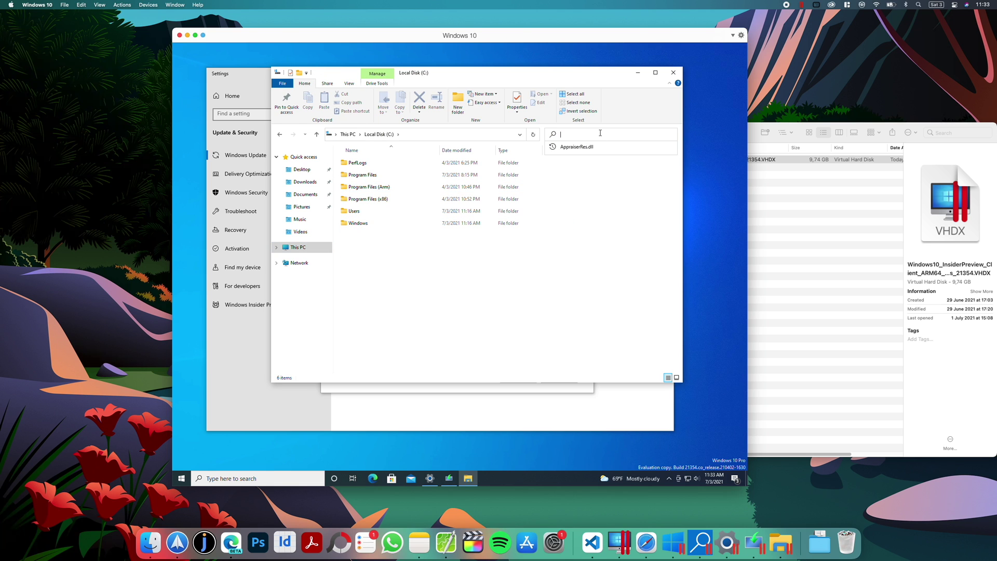
text(AppraiserRes.dll)
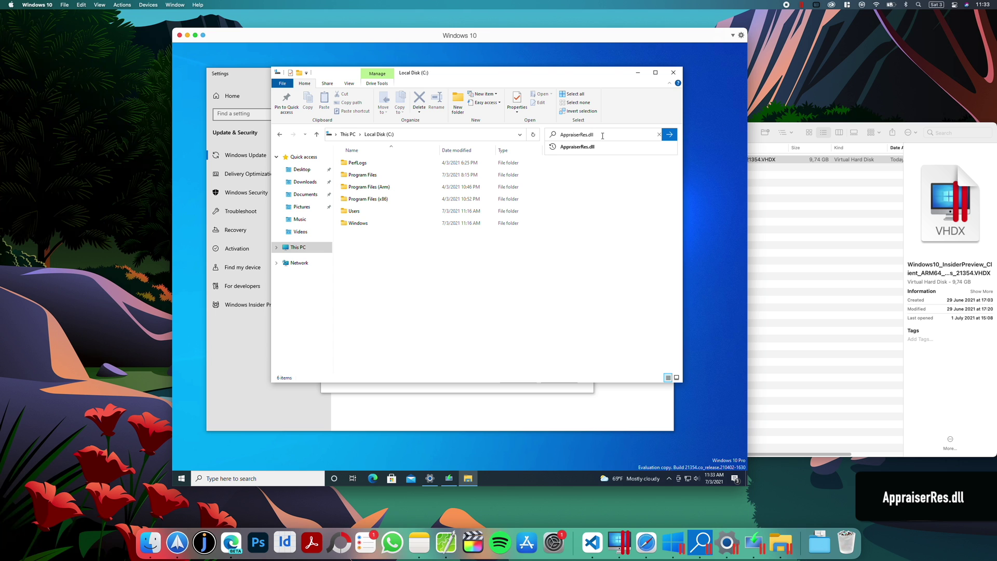
key(Return)
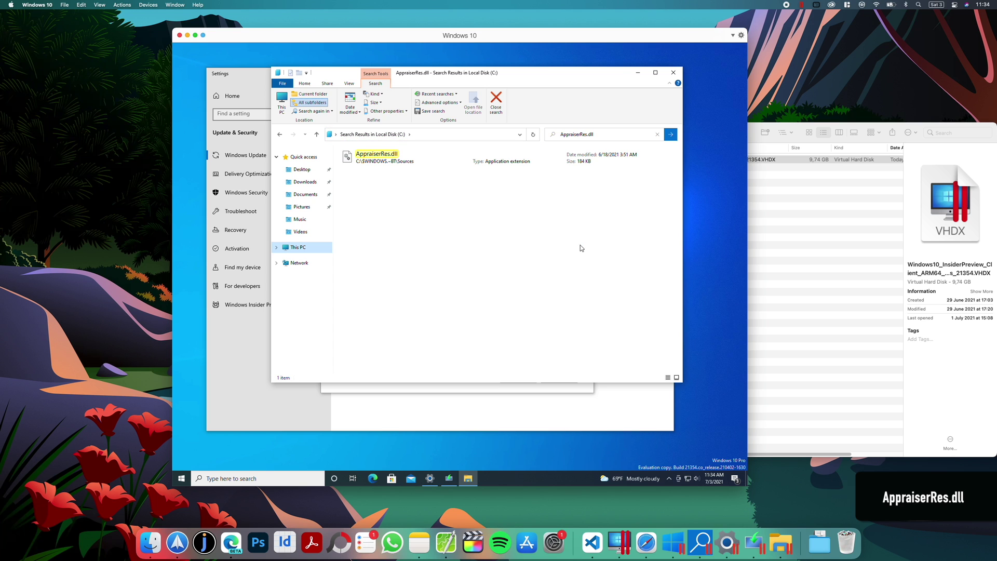
- Open AppraiserRes.dll's file location in $WINDOWS.~BT\Sources and cut the file
click(394, 164)
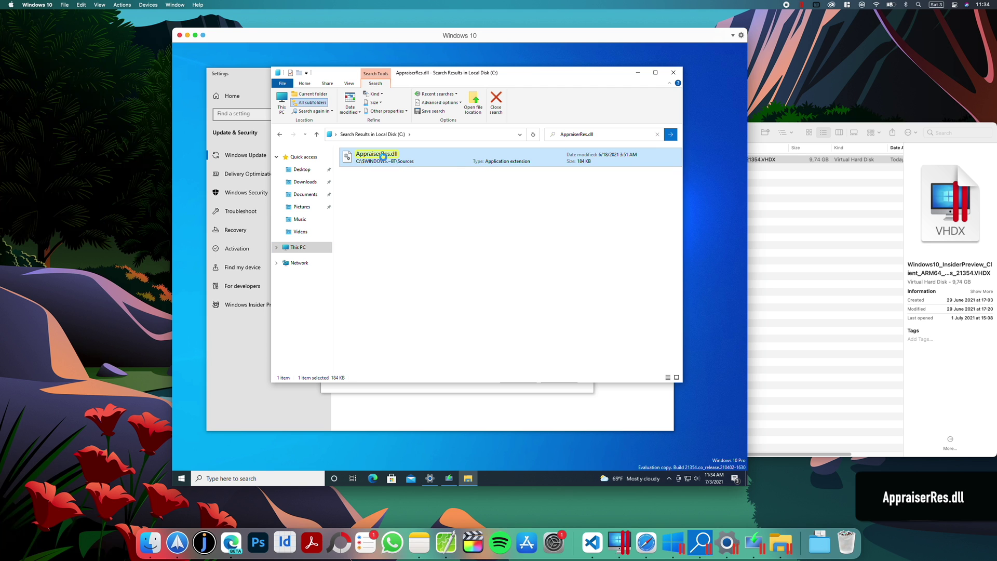
right_click(385, 160)
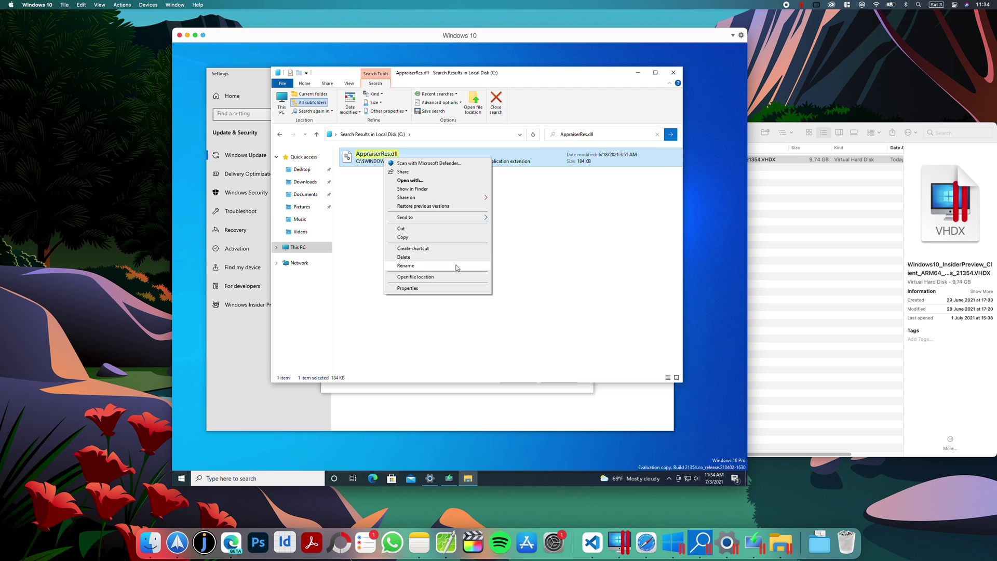
click(445, 278)
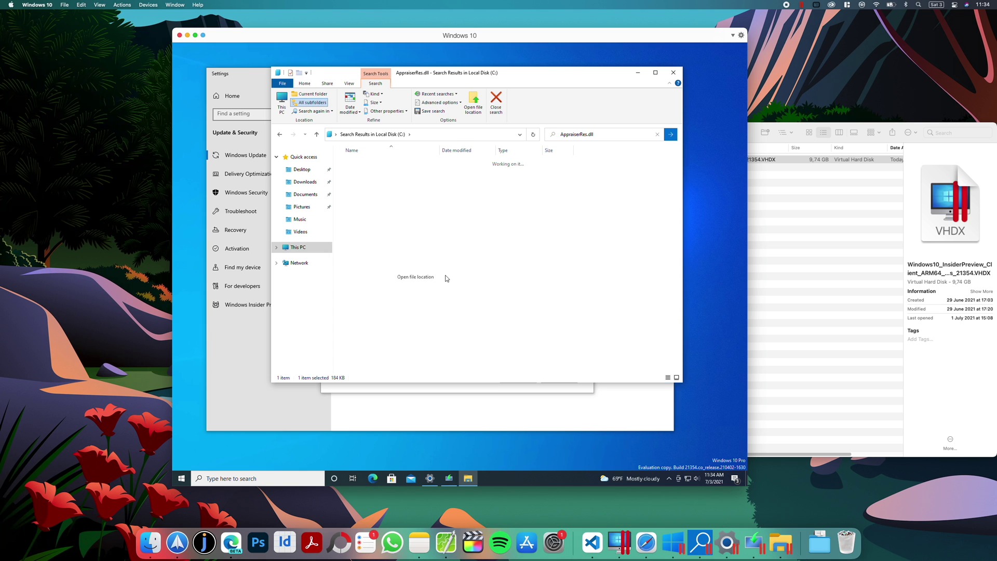
scroll(506, 216, down, 1)
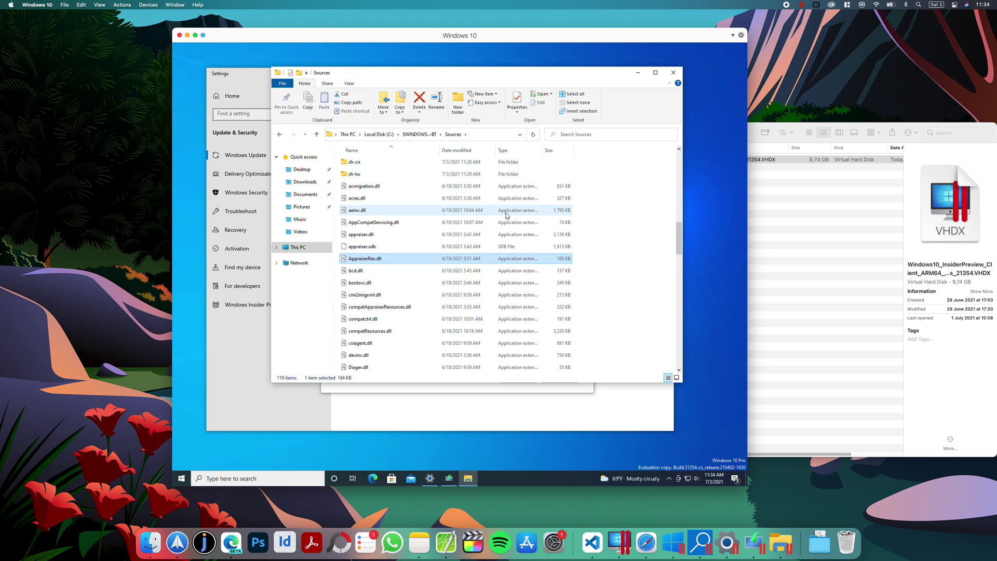
right_click(397, 259)
click(427, 331)
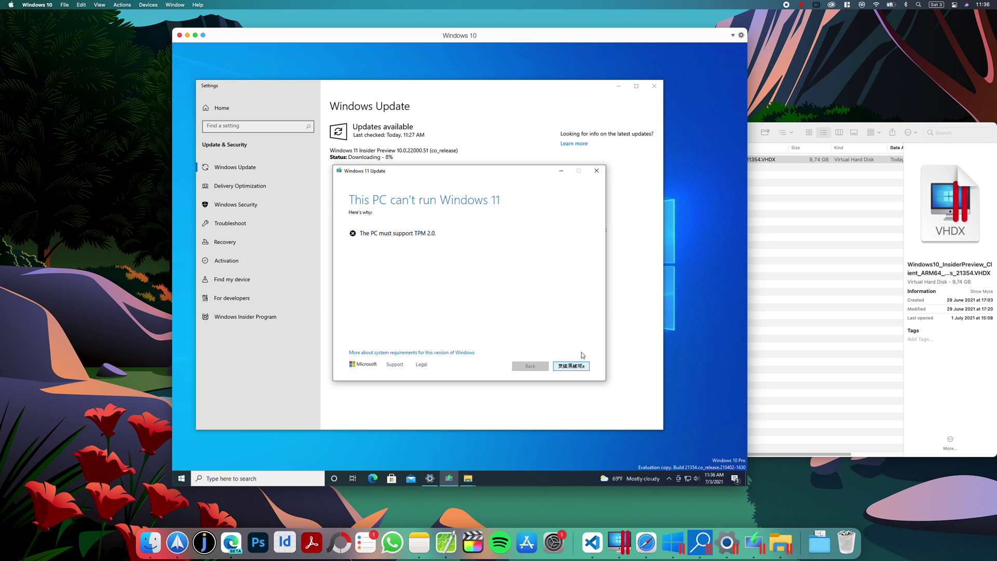
- Dismiss the can't-run dialog, choose Fix issues, and paste AppraiserRes.dll into the Desktop New folder as administrator
click(571, 366)
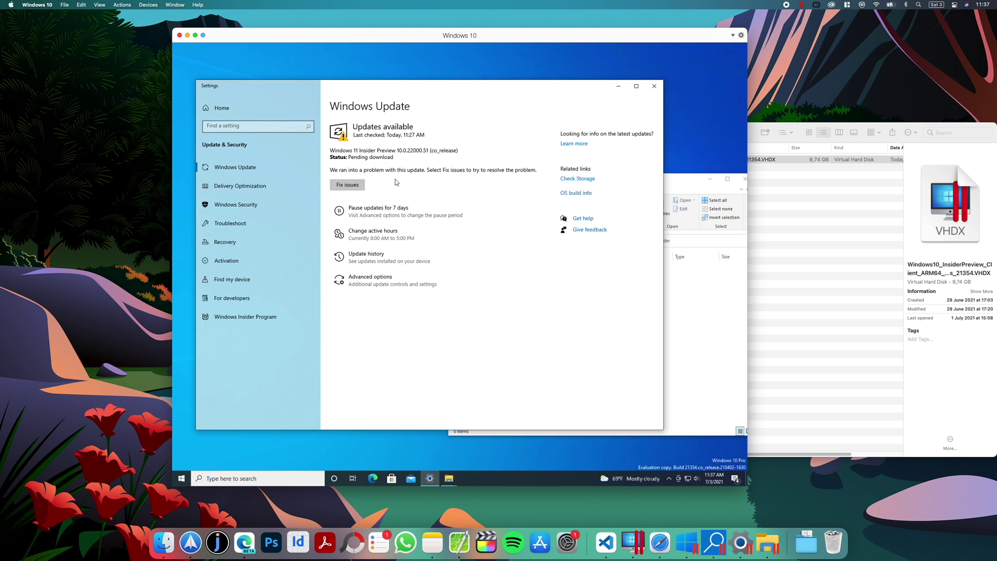
click(348, 184)
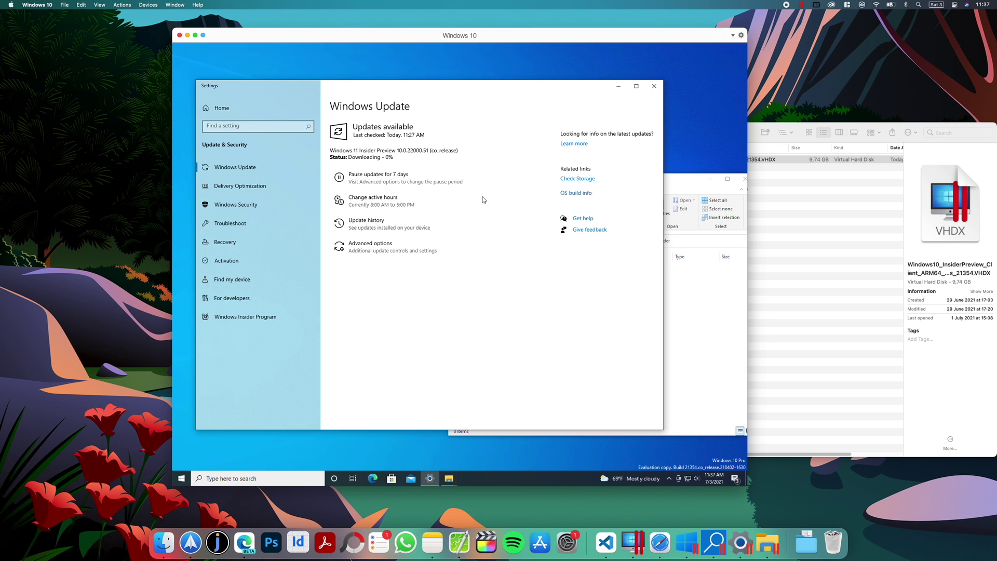
click(726, 305)
right_click(555, 304)
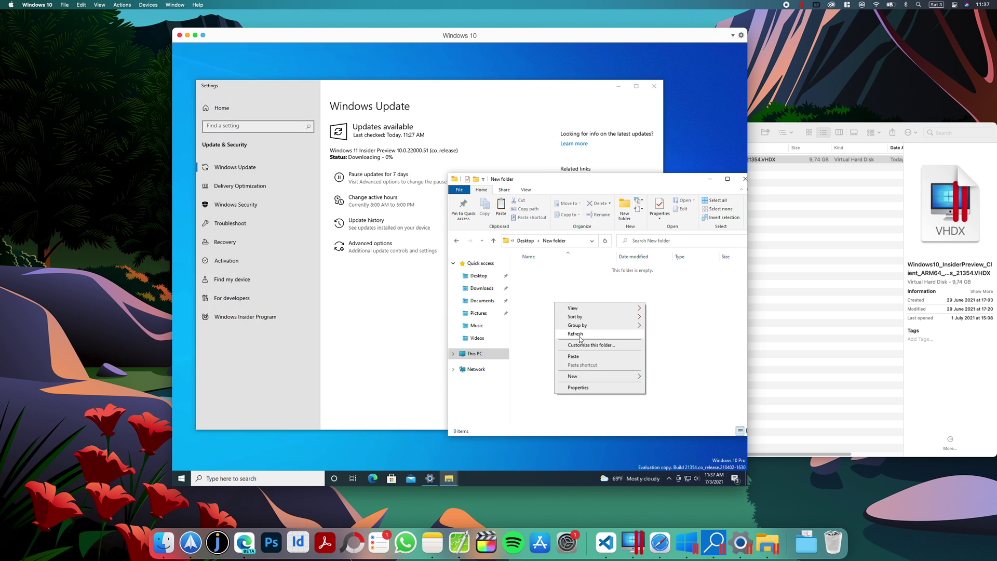
click(574, 356)
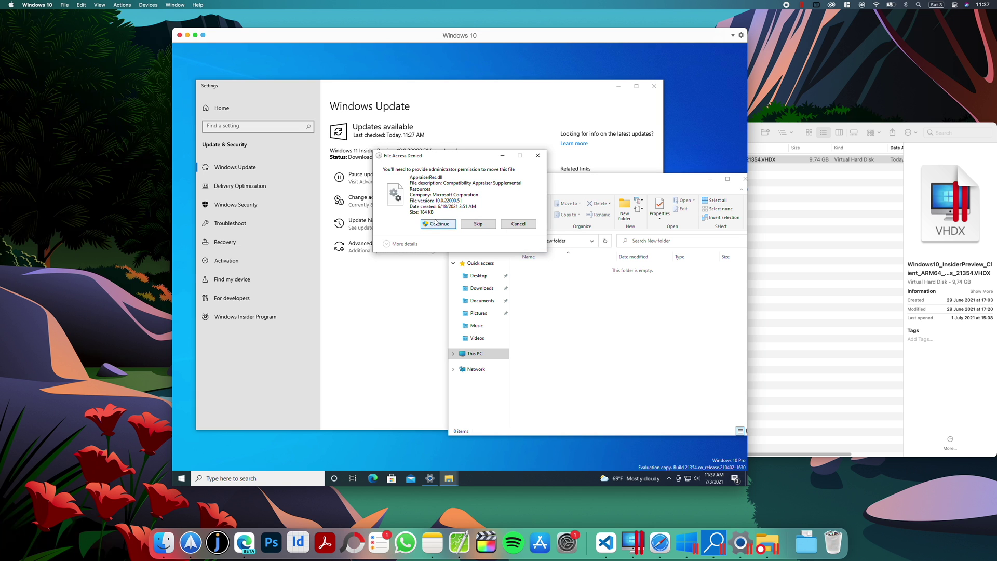
click(436, 225)
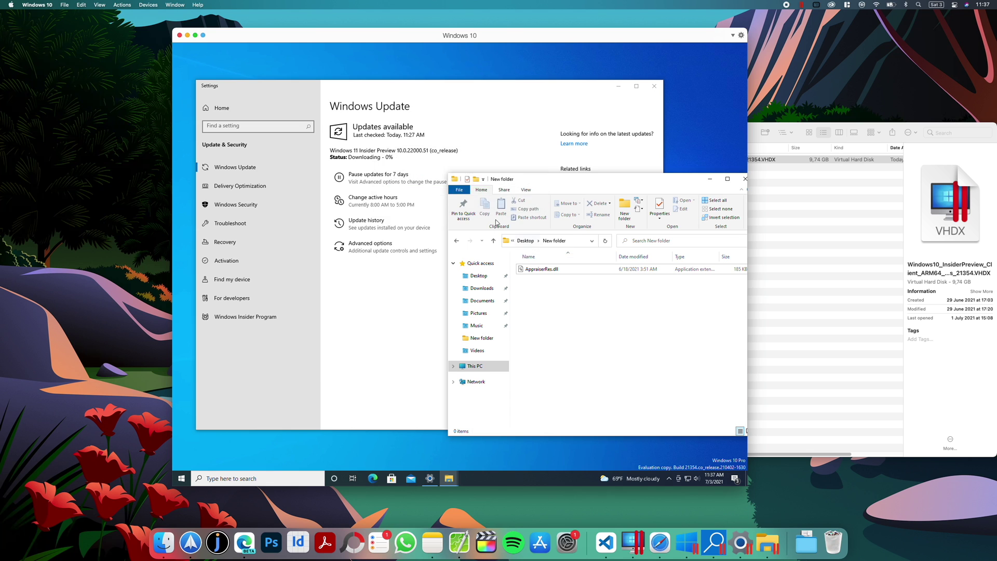
- Switch between the New folder and Windows 11 Update windows, then close the Almost ready window
click(662, 295)
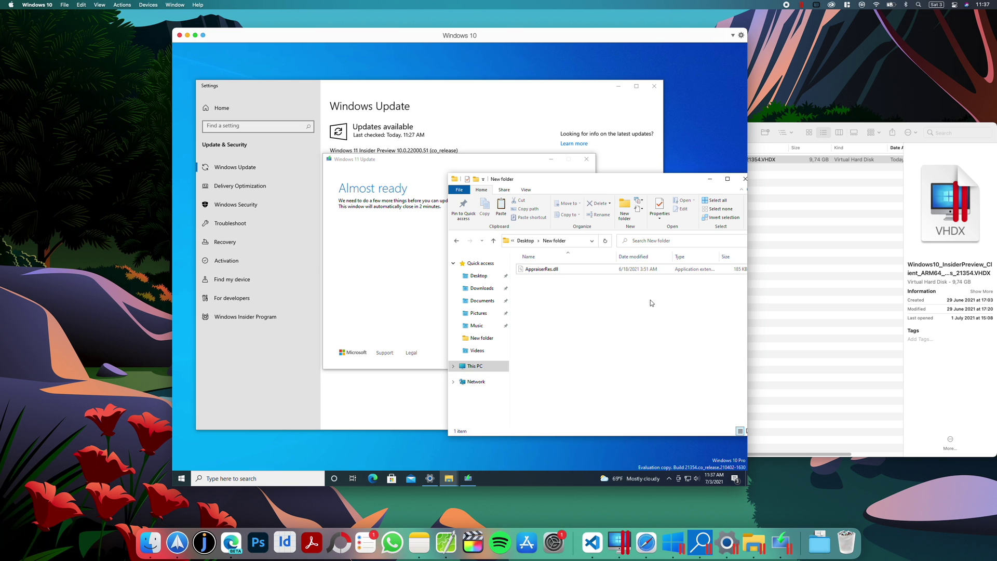
click(403, 247)
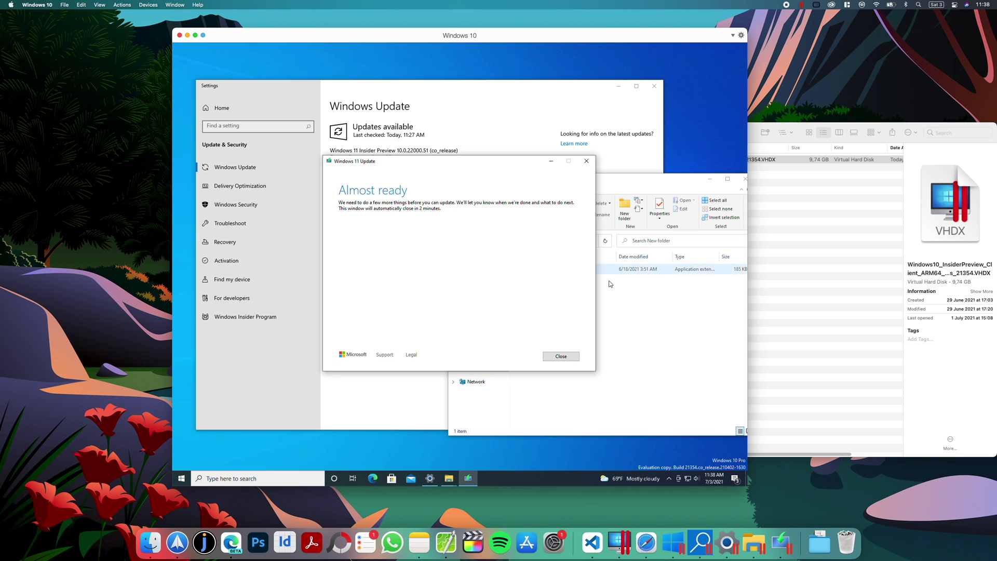
click(643, 310)
click(542, 271)
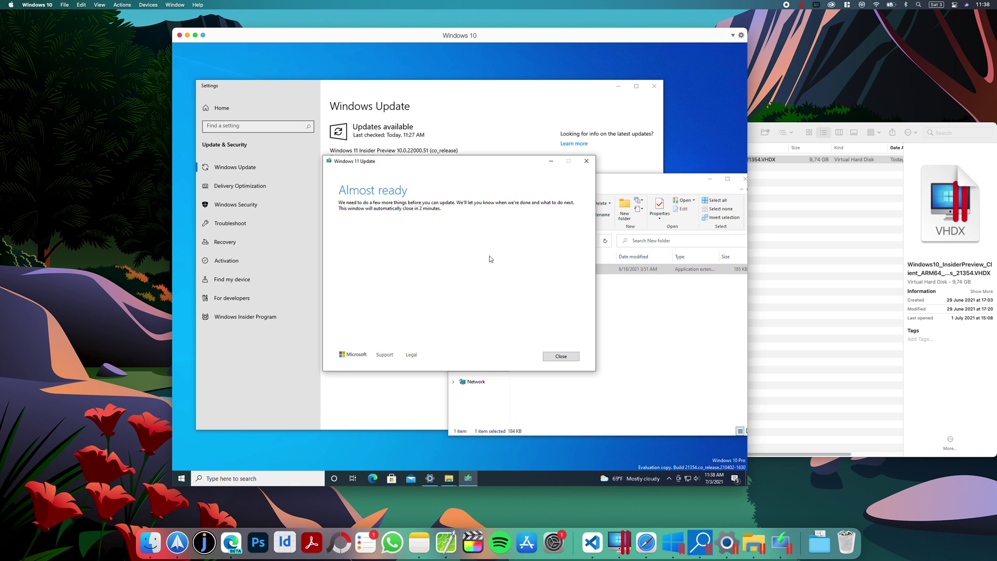
click(571, 356)
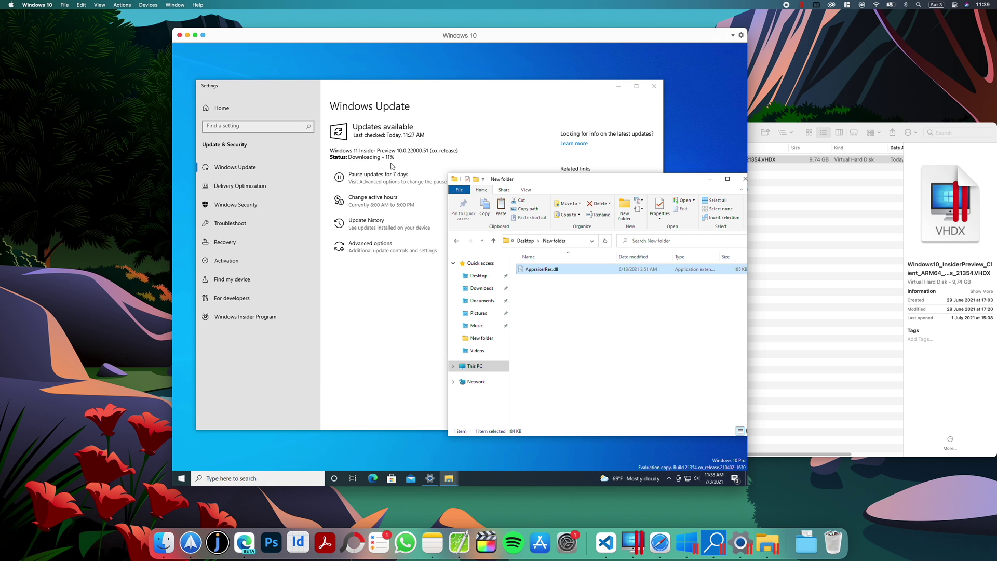
- Move AppraiserRes.dll from the New folder back into C:\$WINDOWS.~BT\Sources, granting administrator permission
right_click(550, 271)
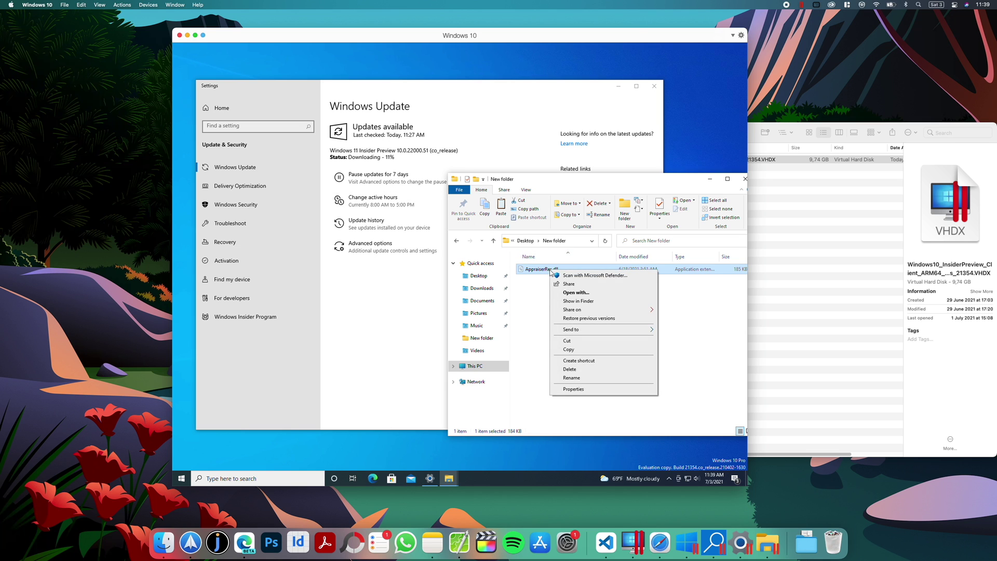
click(564, 343)
click(448, 478)
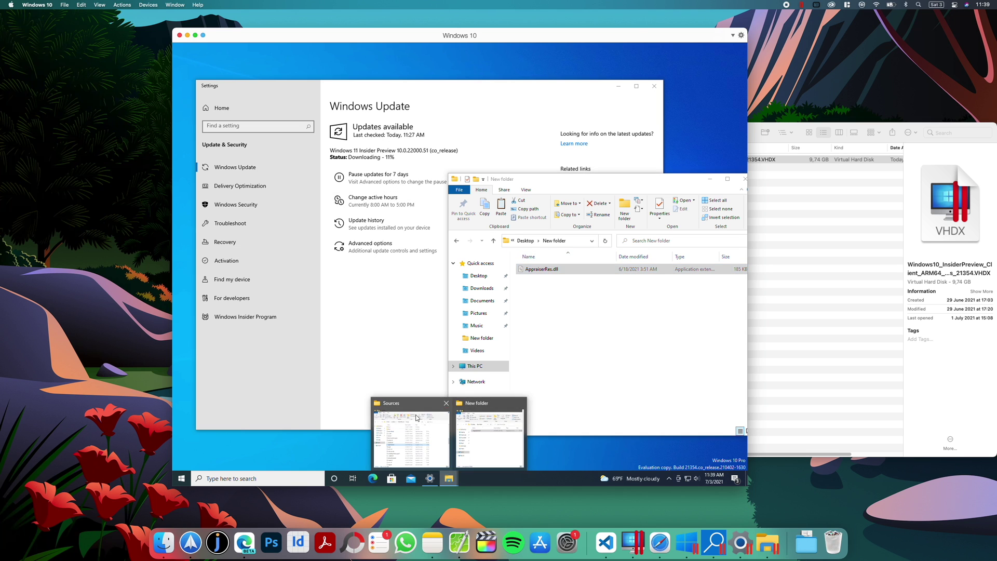
click(418, 421)
drag(447, 73, 553, 126)
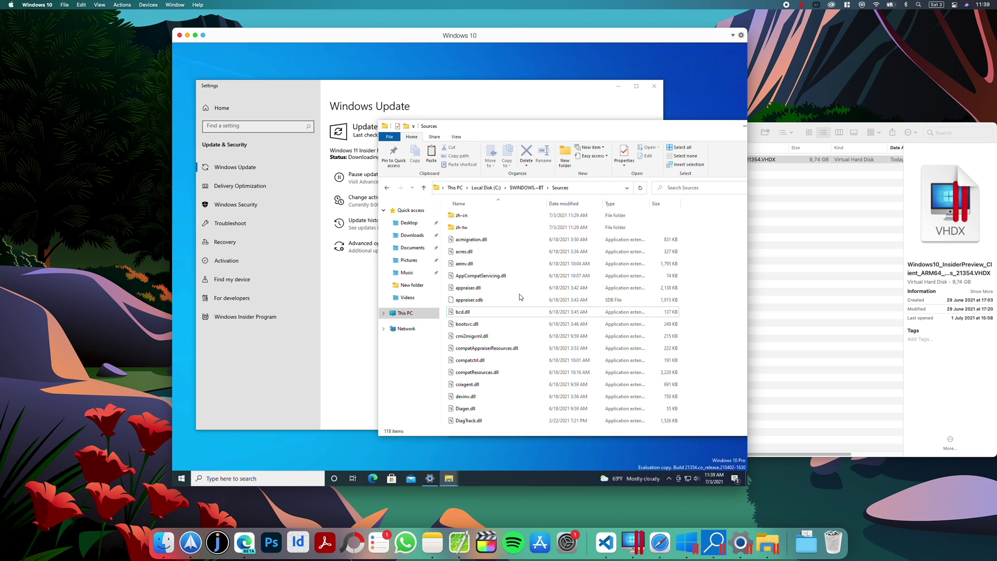
right_click(520, 296)
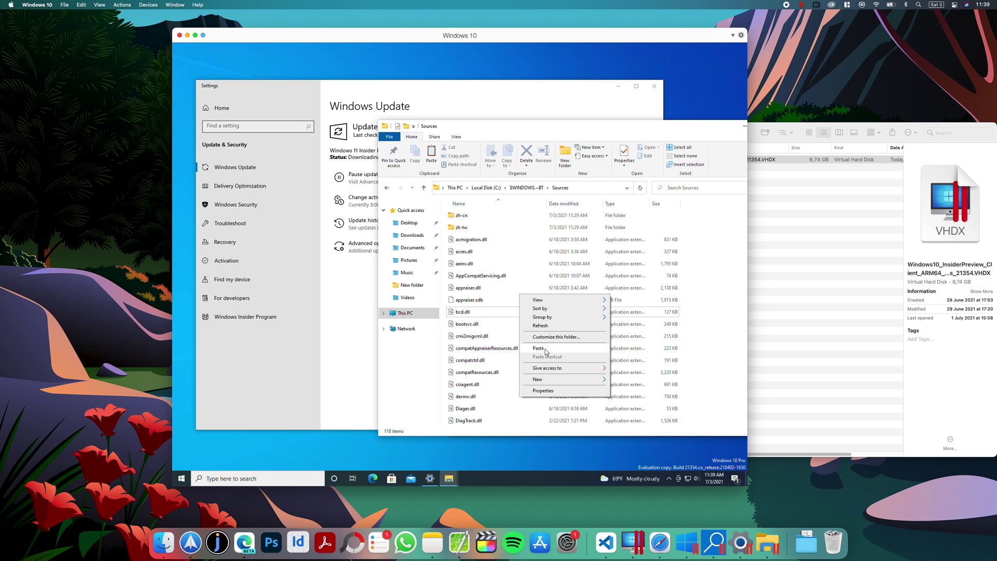
click(539, 348)
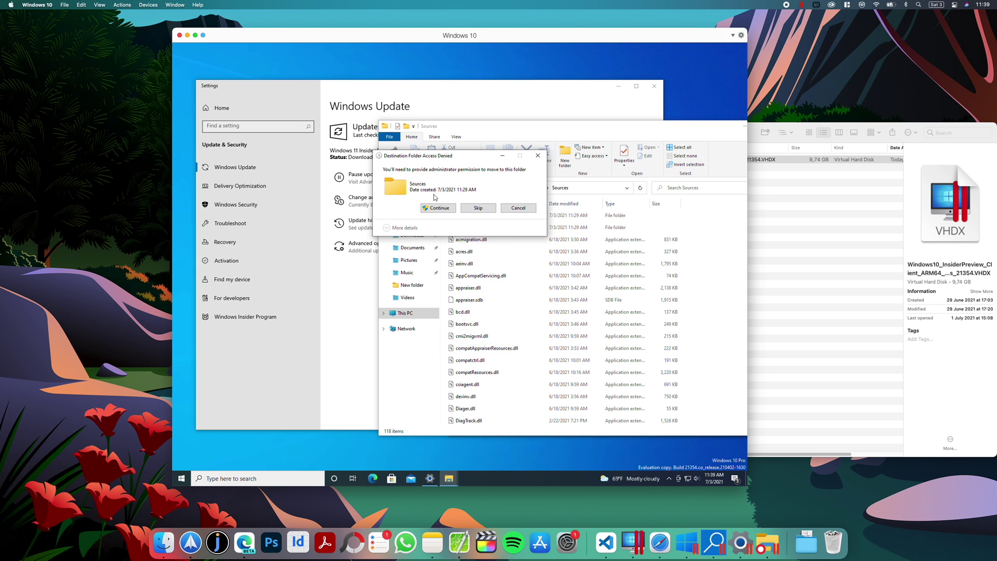
click(439, 208)
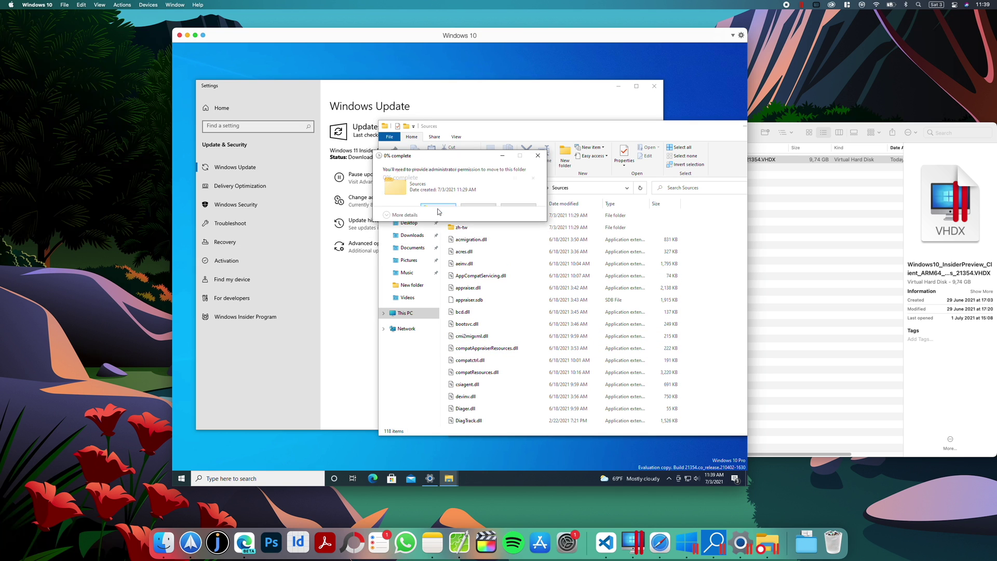
click(356, 324)
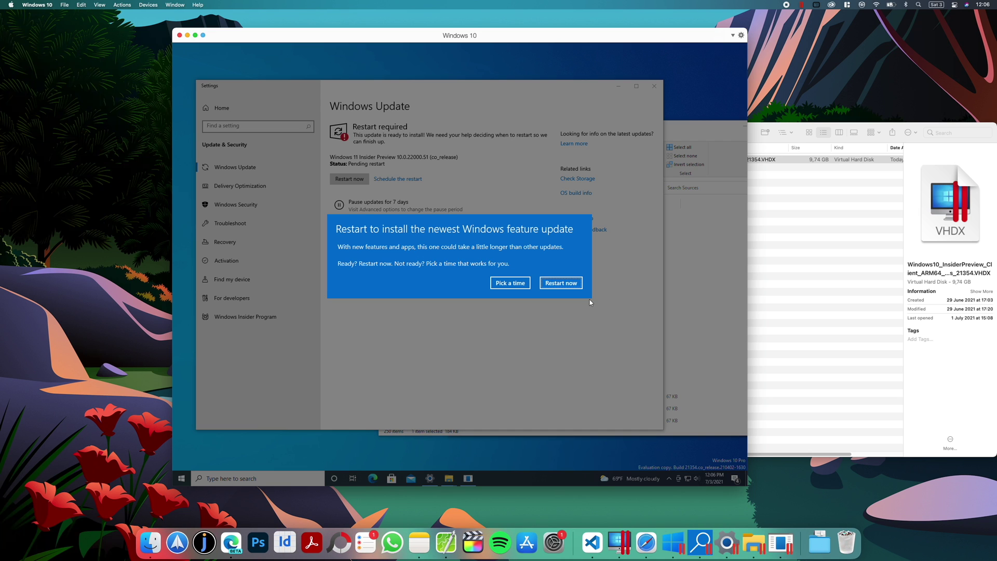
- Restart the VM once the Windows 11 Insider Preview 10.0.22000.51 update reports Restart required
click(562, 283)
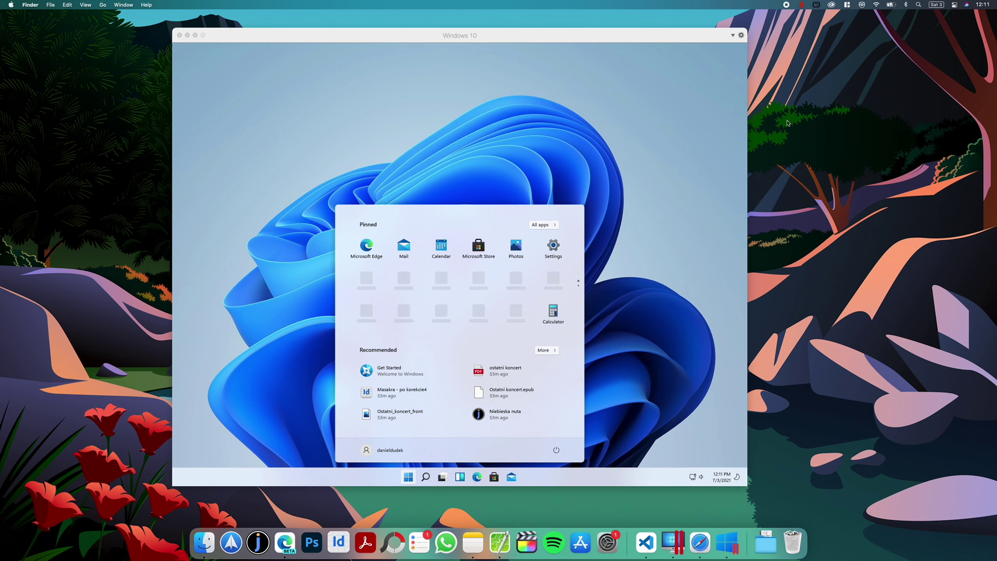
- Clear the Windows 11 Start menu and restart Windows to finish reinstalling Parallels Tools
click(423, 126)
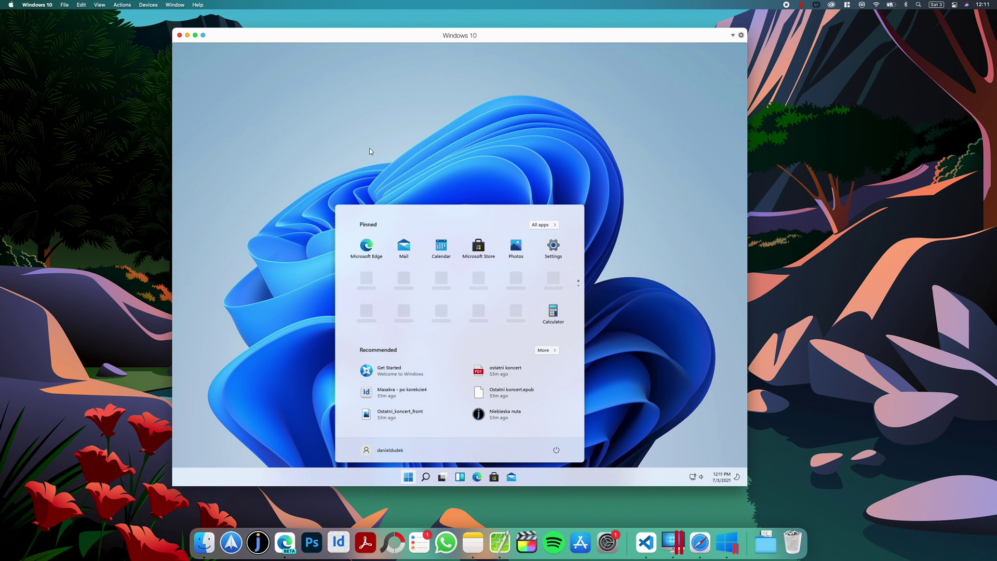
click(407, 478)
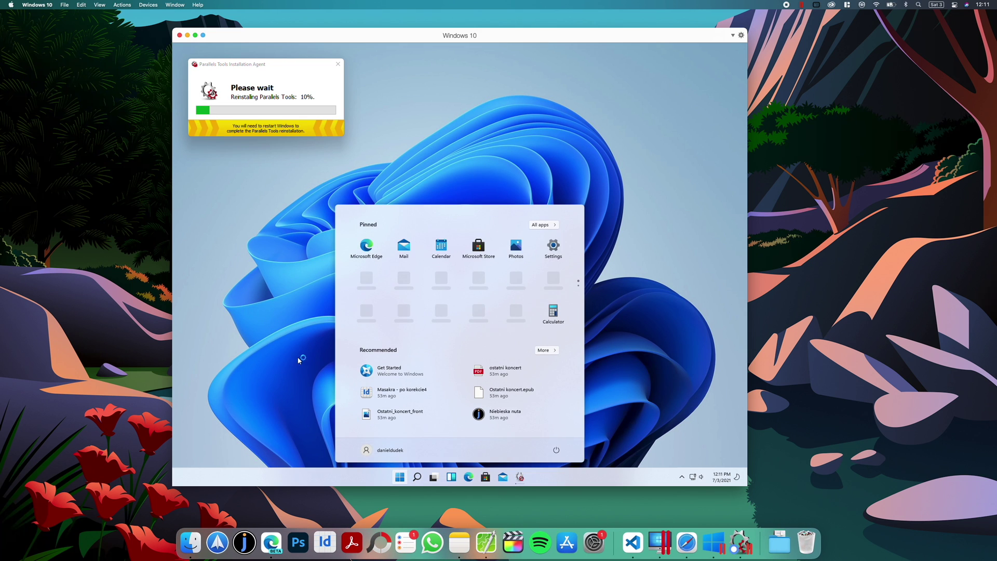
click(299, 359)
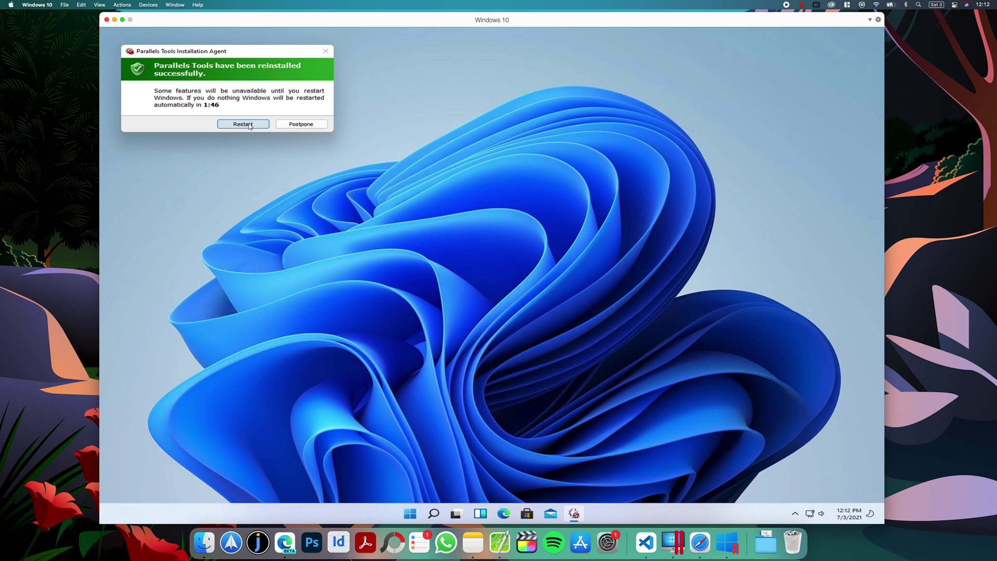
click(243, 123)
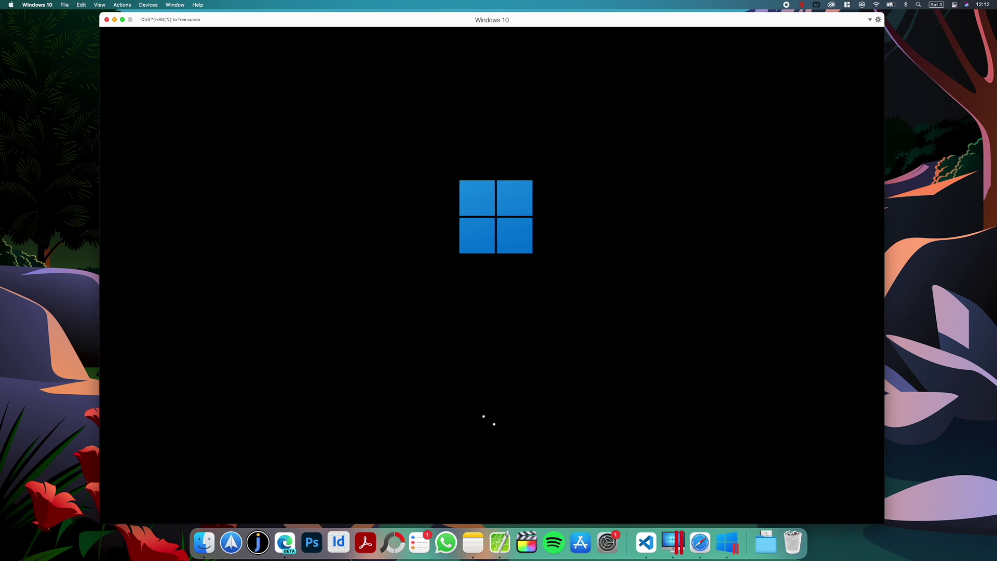
click(441, 514)
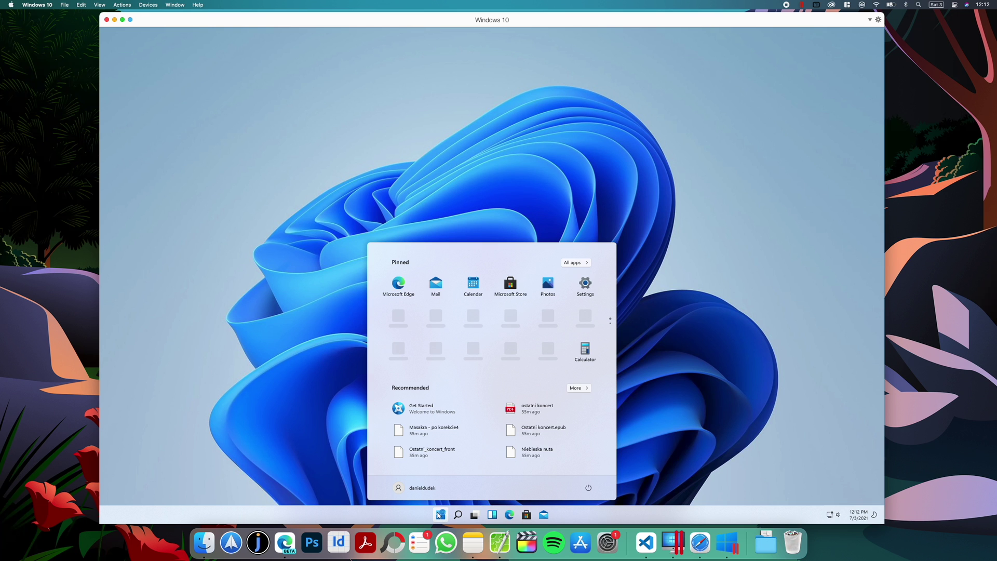
- Open Settings > System > About and confirm the Edition reads Windows 11 Pro
click(586, 286)
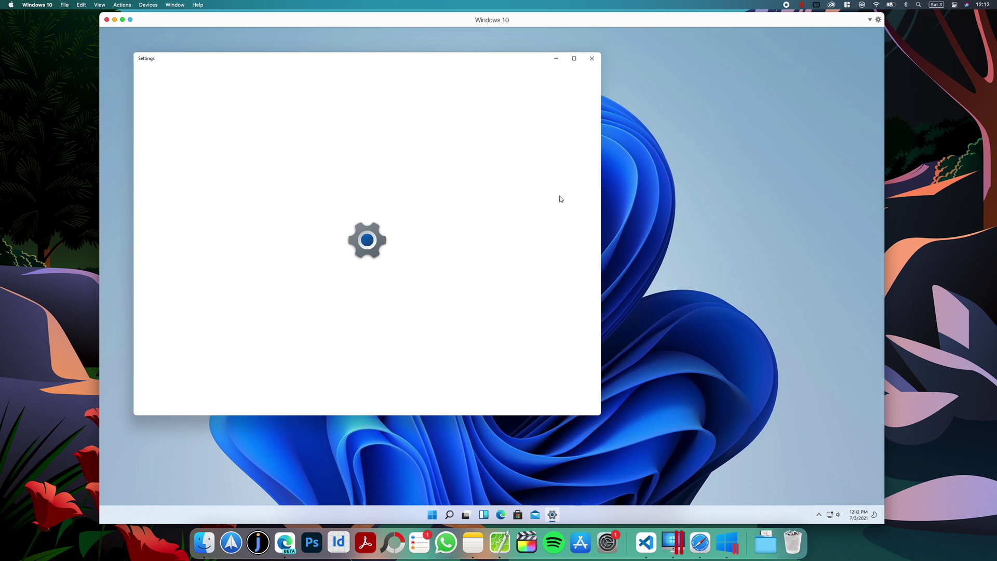
scroll(345, 107, down, 5)
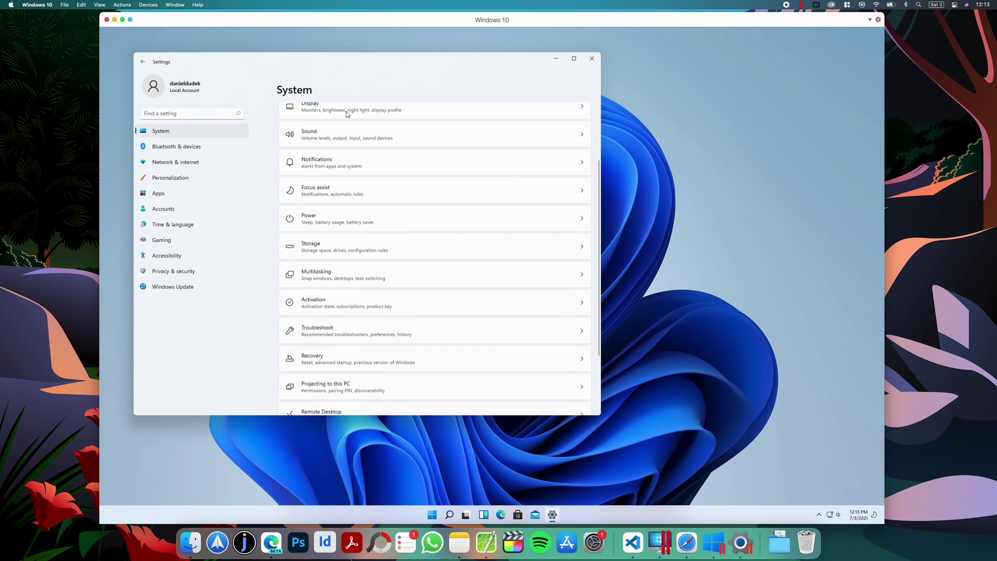
click(351, 384)
scroll(478, 187, down, 5)
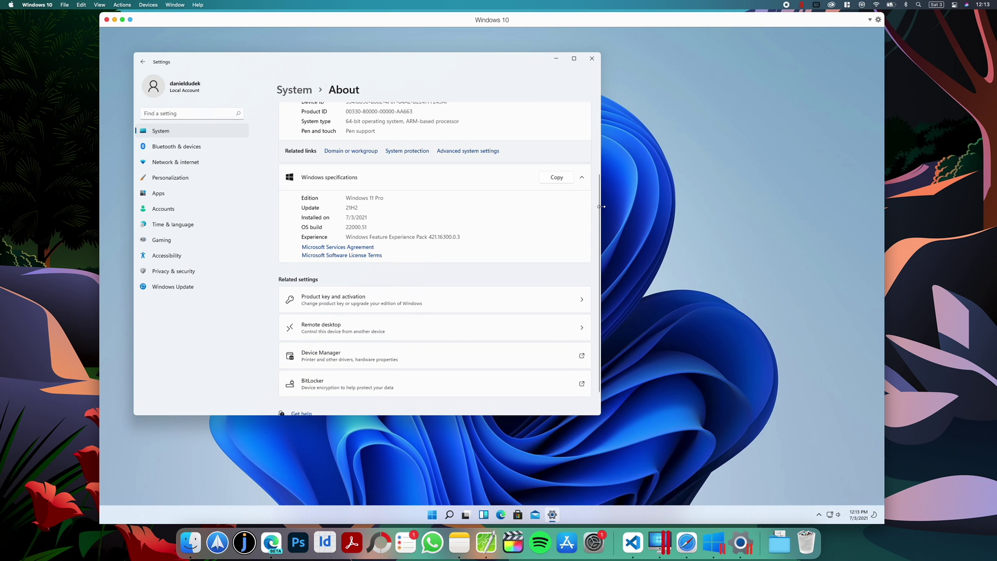
scroll(376, 225, up, 1)
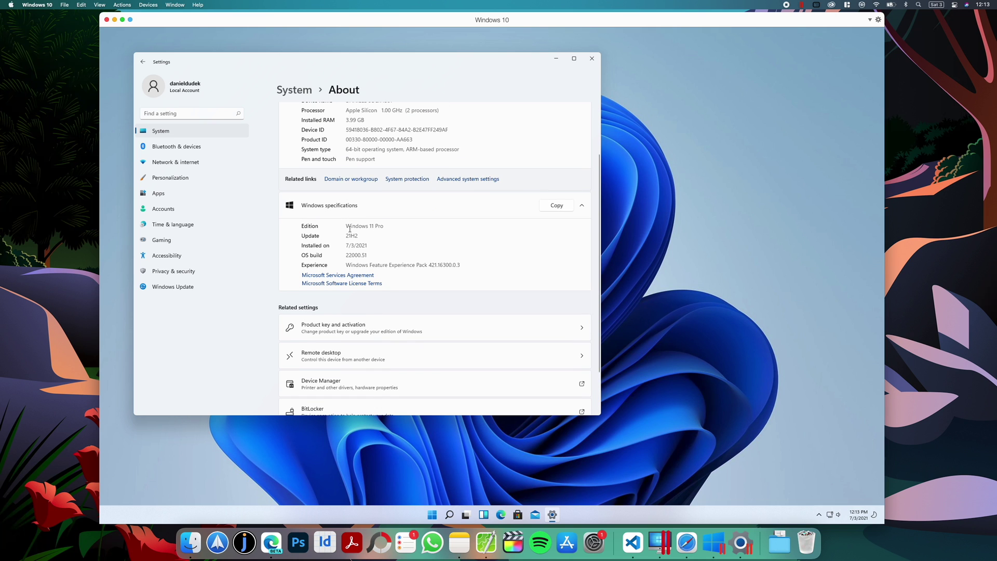
drag(347, 226, 385, 226)
click(420, 253)
- Close Settings, launch Microsoft Edge from Start, and accept its privacy notice
key(alt+F4)
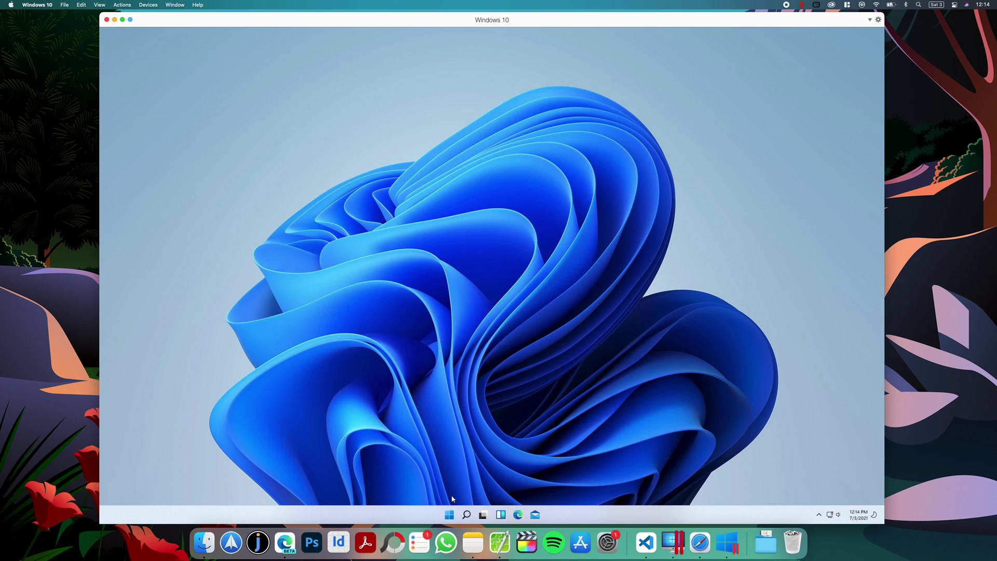
click(449, 514)
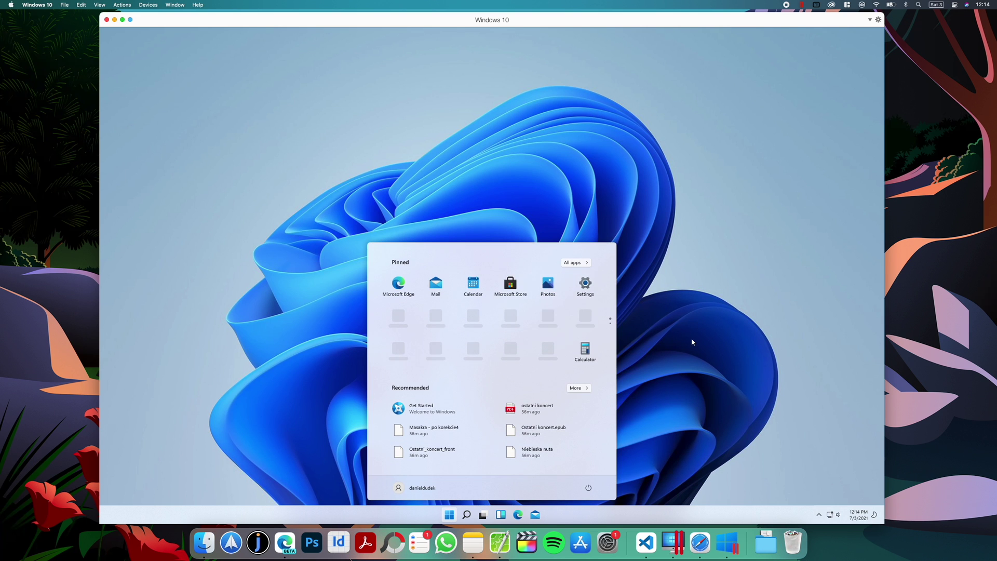
click(518, 514)
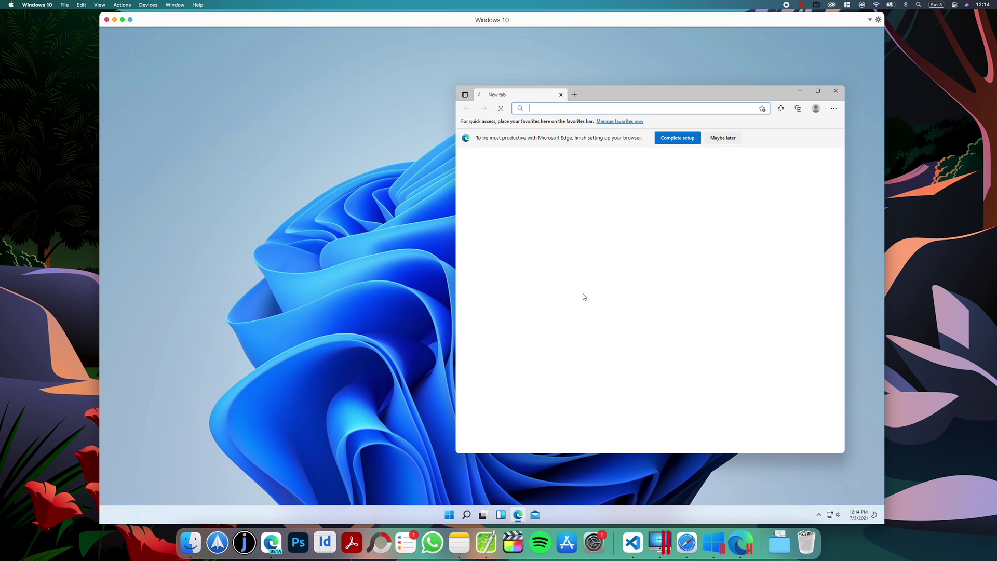
click(811, 352)
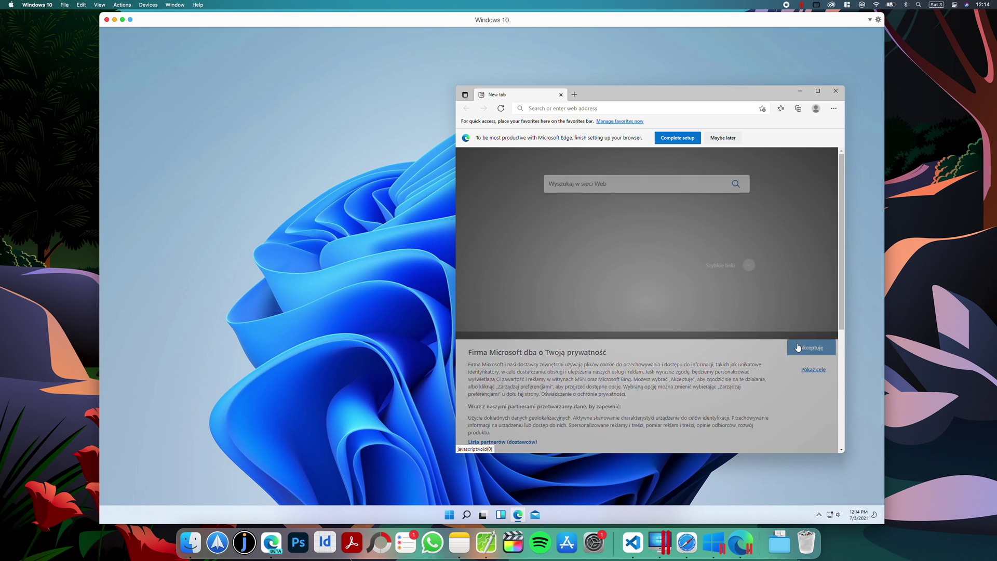
- Snap Edge into the right third of the screen, then open File Explorer from Search
drag(620, 96, 882, 156)
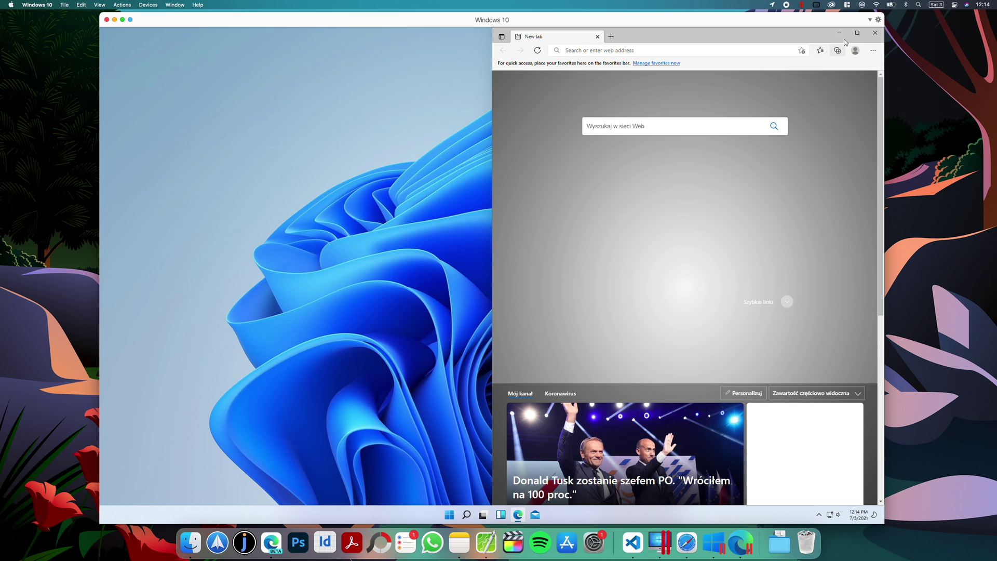
mouse_move(856, 33)
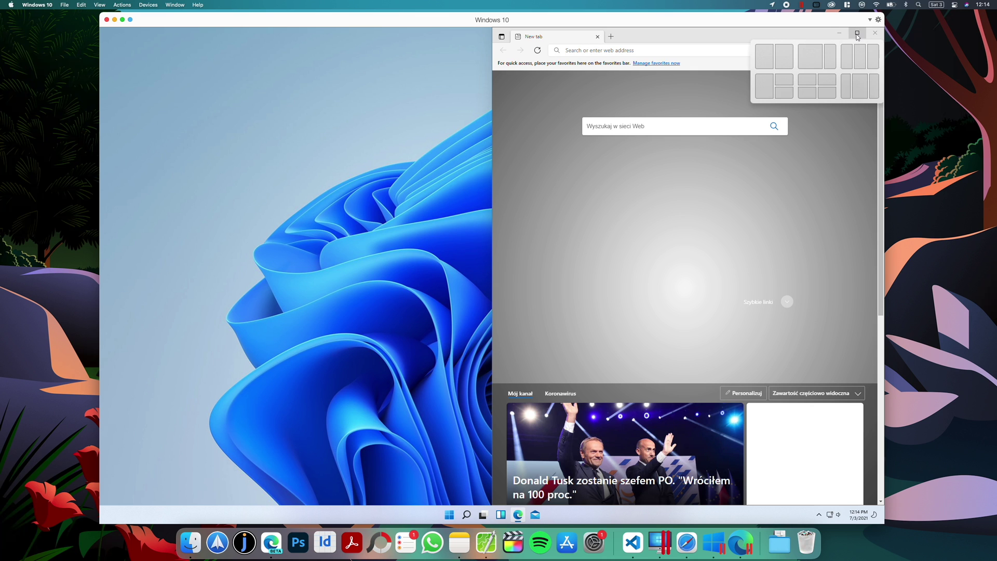
click(829, 58)
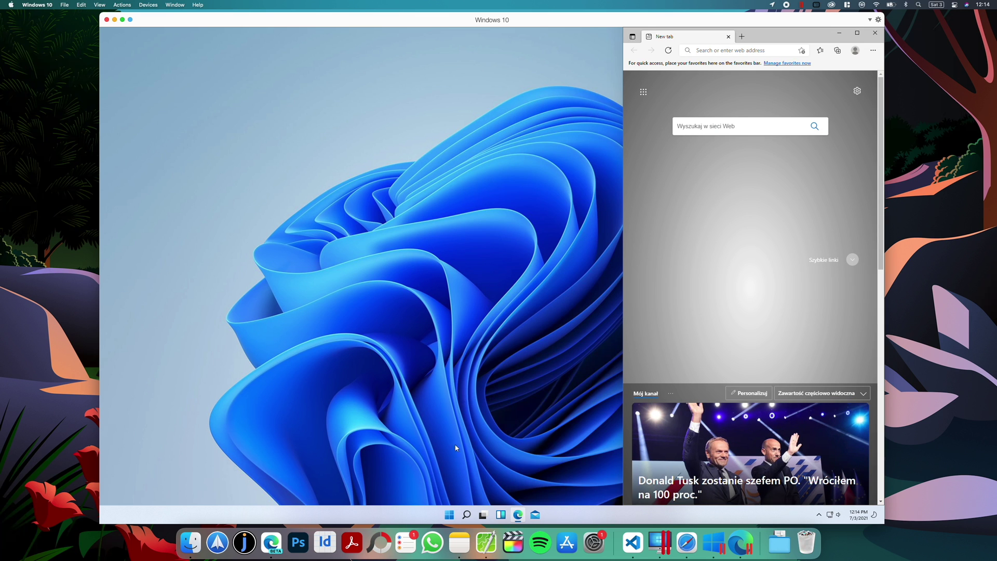
click(466, 514)
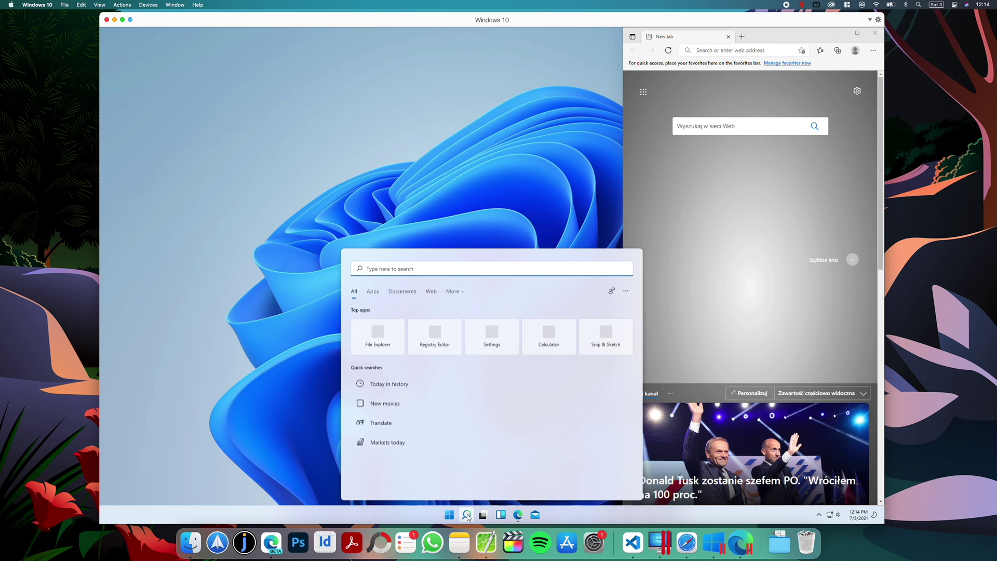
click(400, 342)
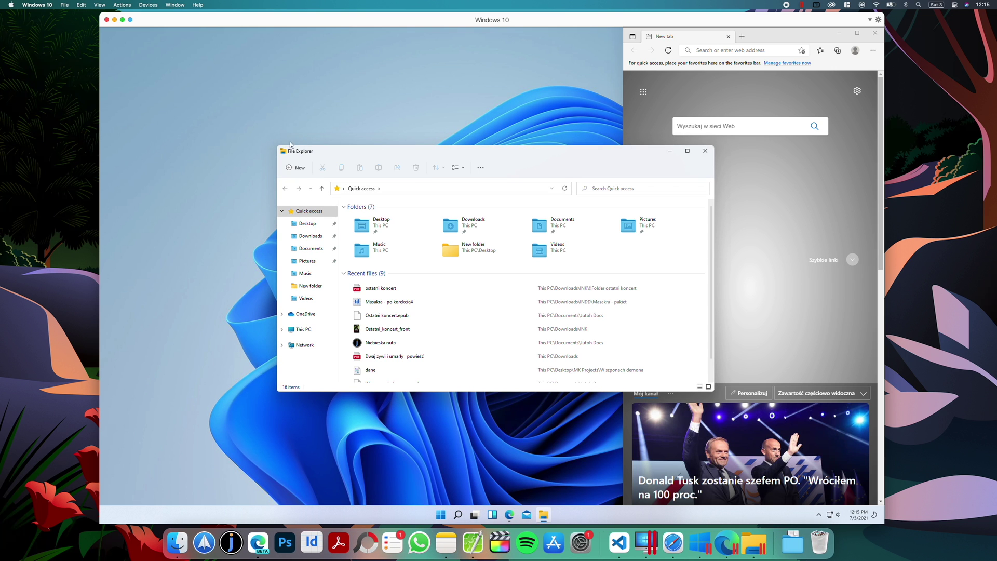
- Resize File Explorer and move it left, close it, and open the Start menu
drag(277, 145, 367, 71)
drag(566, 85, 385, 84)
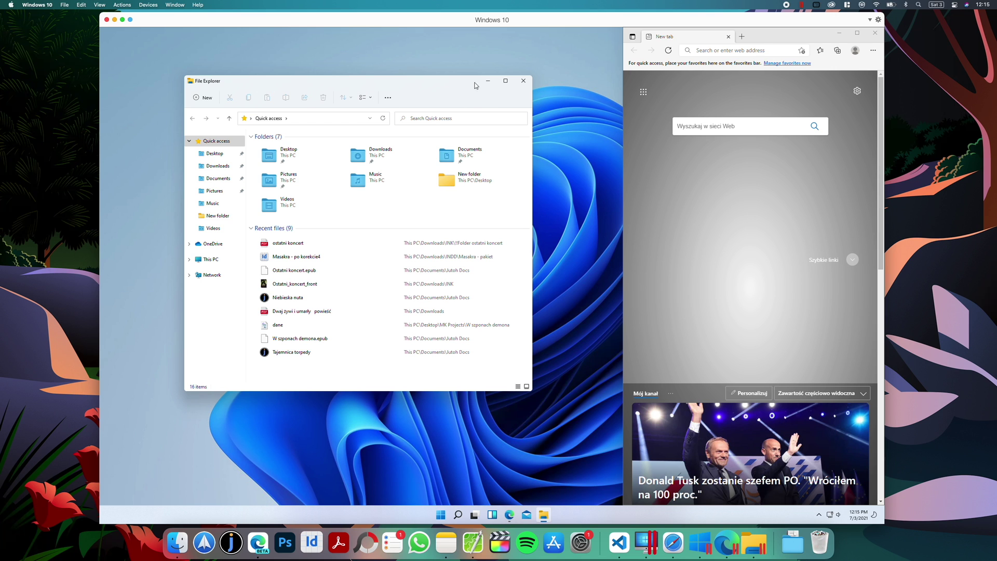
click(523, 80)
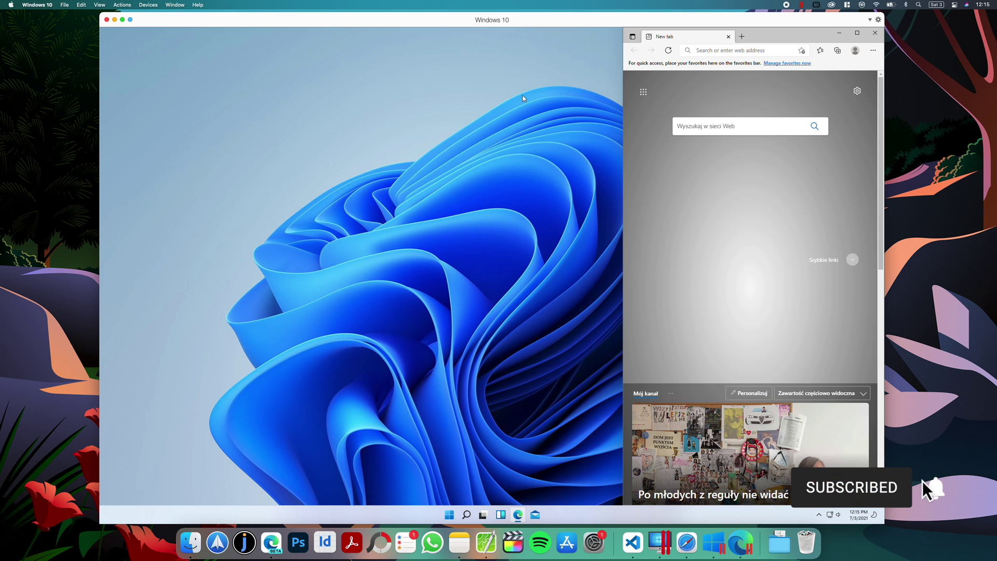
click(449, 514)
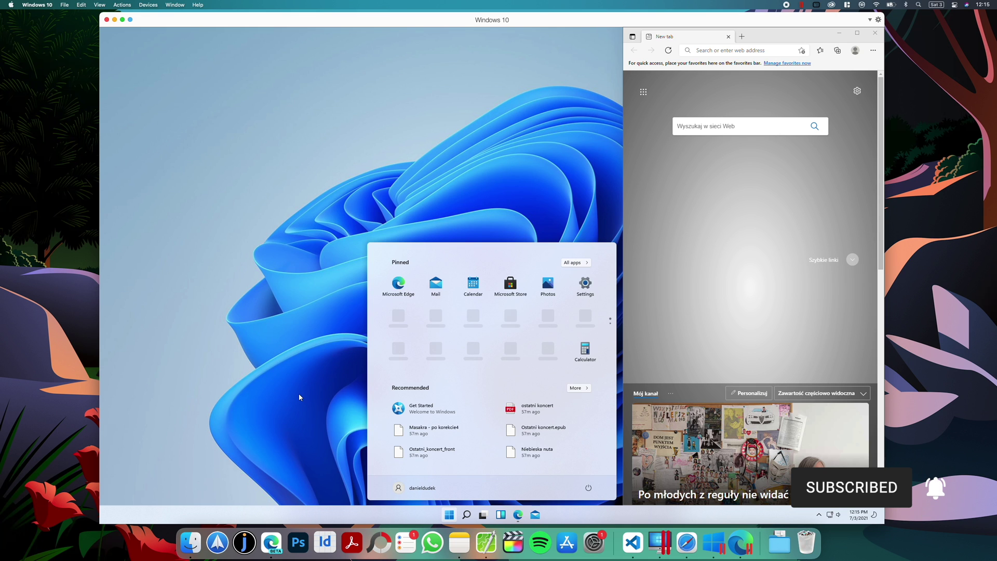